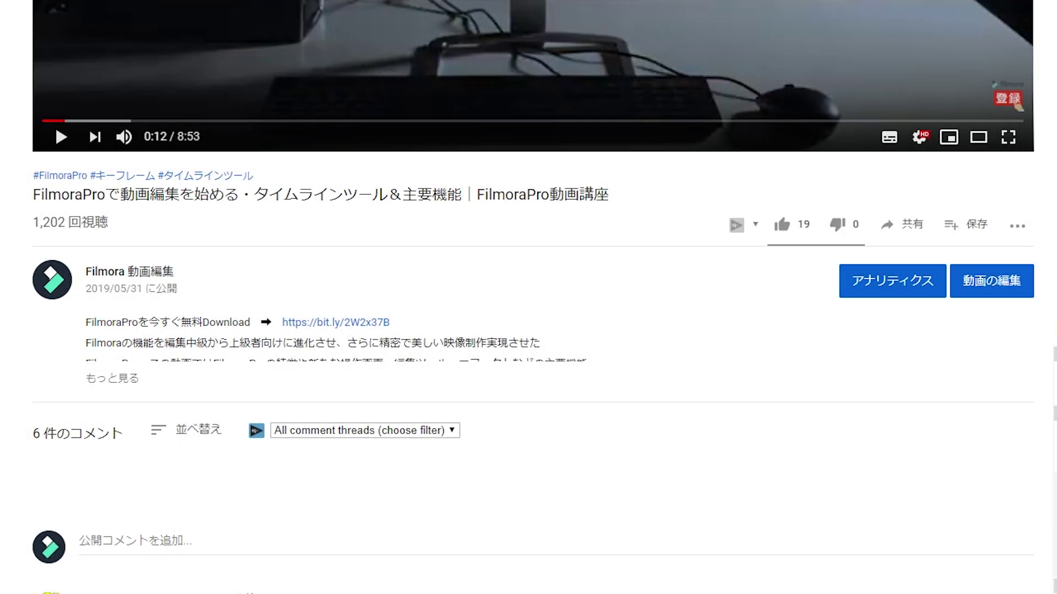
# Expand the full description of the FilmoraPro timeline tools video
pyautogui.click(121, 378)
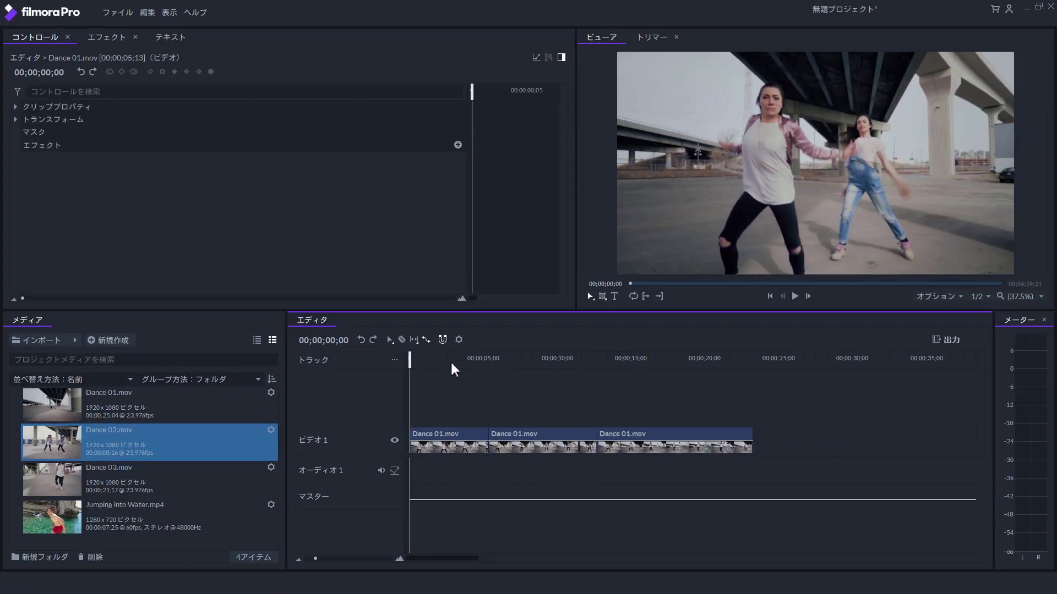
# Trim the end of the second Dance 01.mov clip, close the gap with the third clip and play the sequence
pyautogui.moveTo(596, 443); pyautogui.dragTo(573, 447)
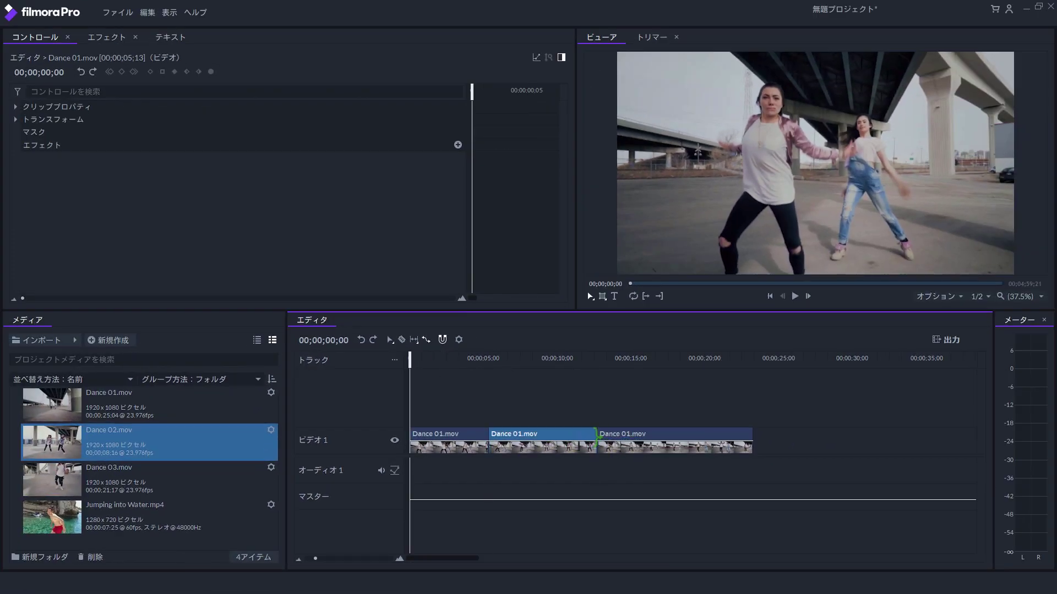
pyautogui.moveTo(634, 444); pyautogui.dragTo(564, 446)
pyautogui.press('space')
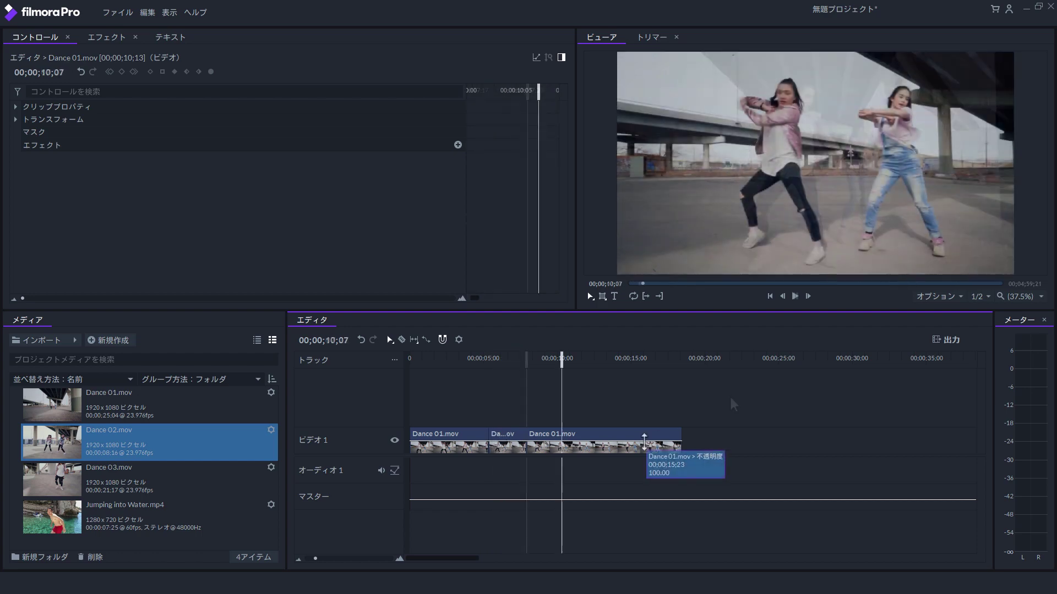
# Slow the third Dance 01.mov clip on the timeline to 40% speed and play it back
pyautogui.rightClick(629, 443)
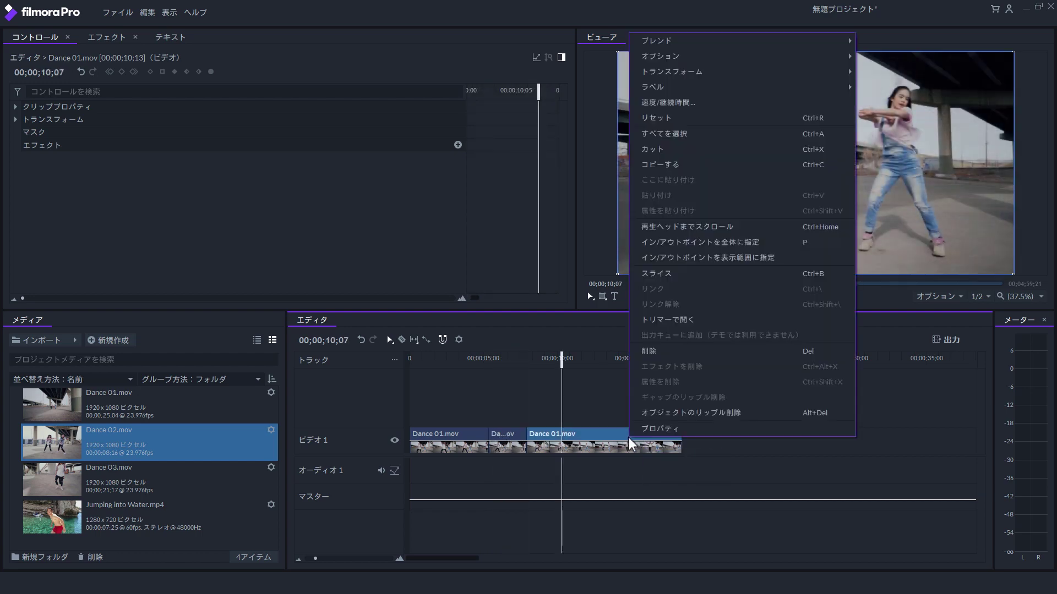
pyautogui.click(668, 103)
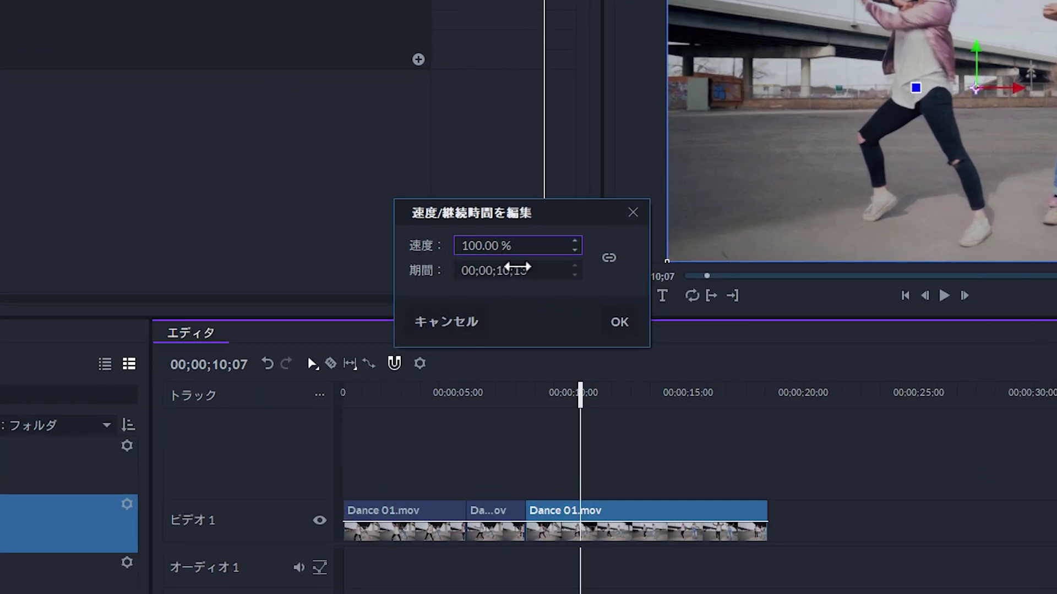
pyautogui.moveTo(481, 246); pyautogui.dragTo(451, 255)
pyautogui.write('40')
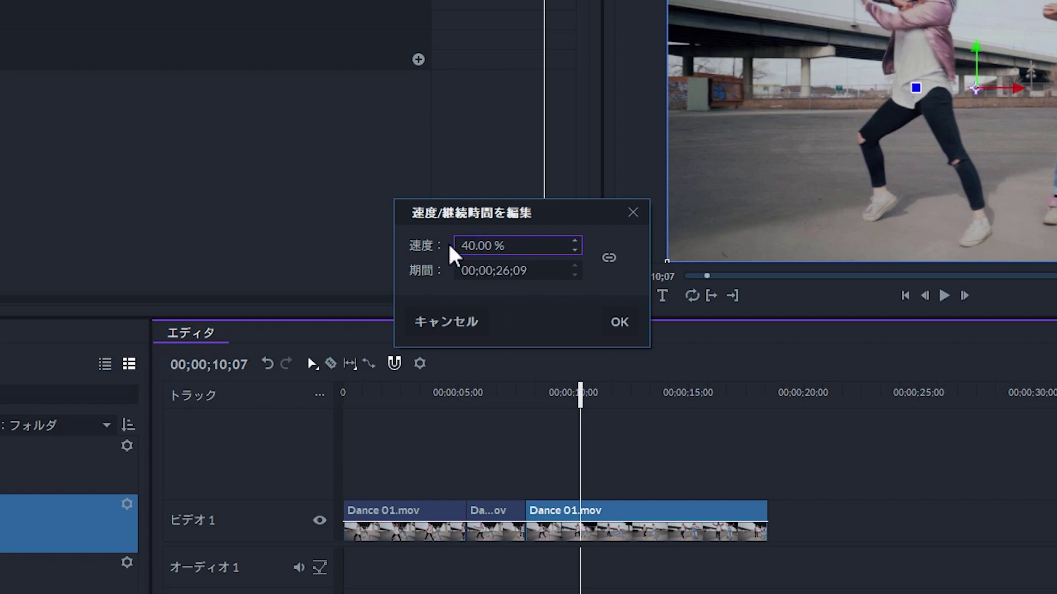
pyautogui.click(616, 324)
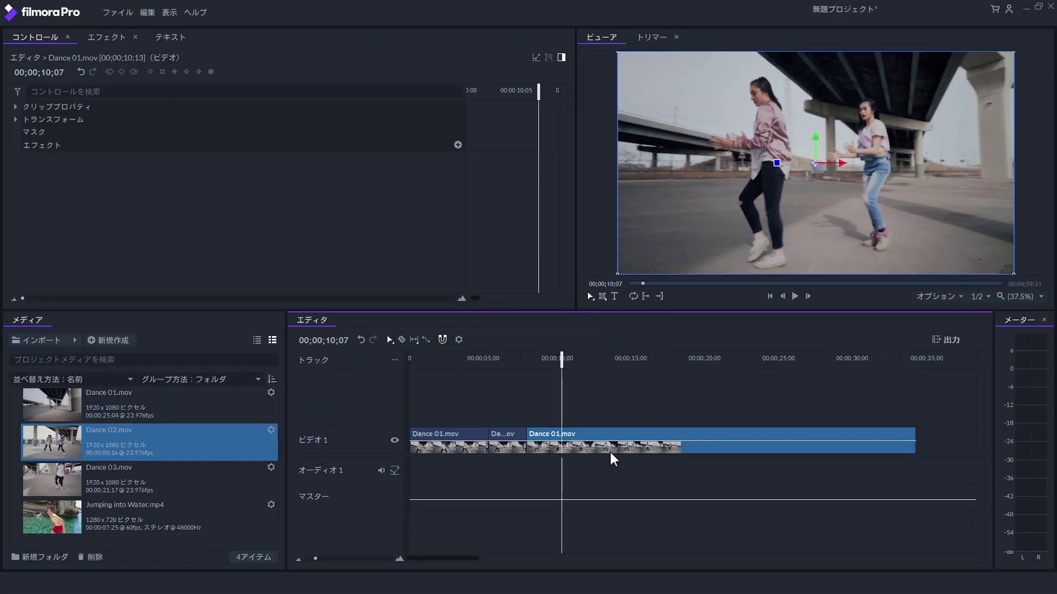
pyautogui.press('space')
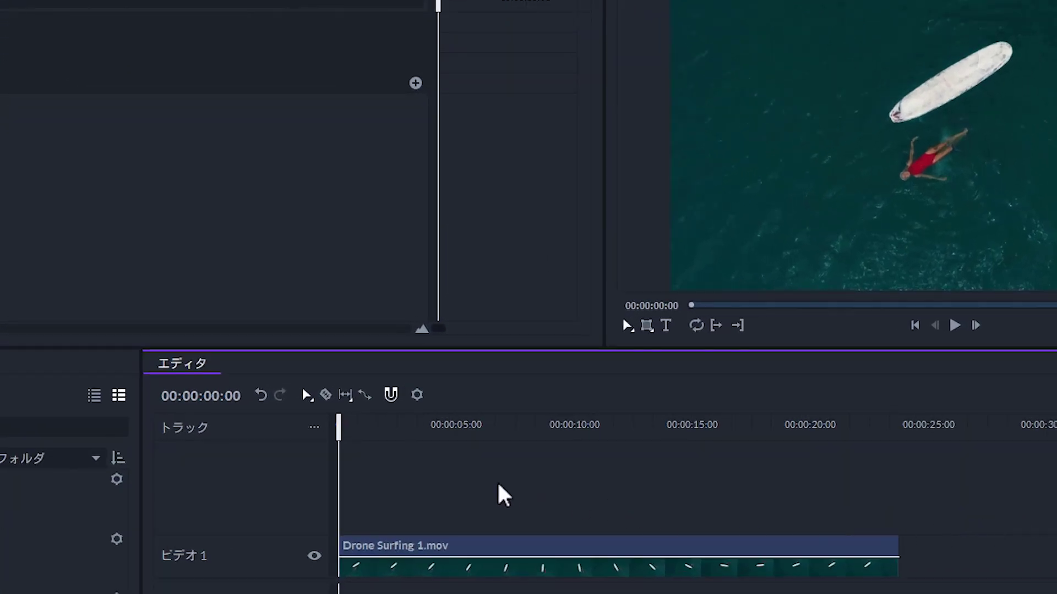
# Review the project's template and video frame rate settings
pyautogui.click(417, 395)
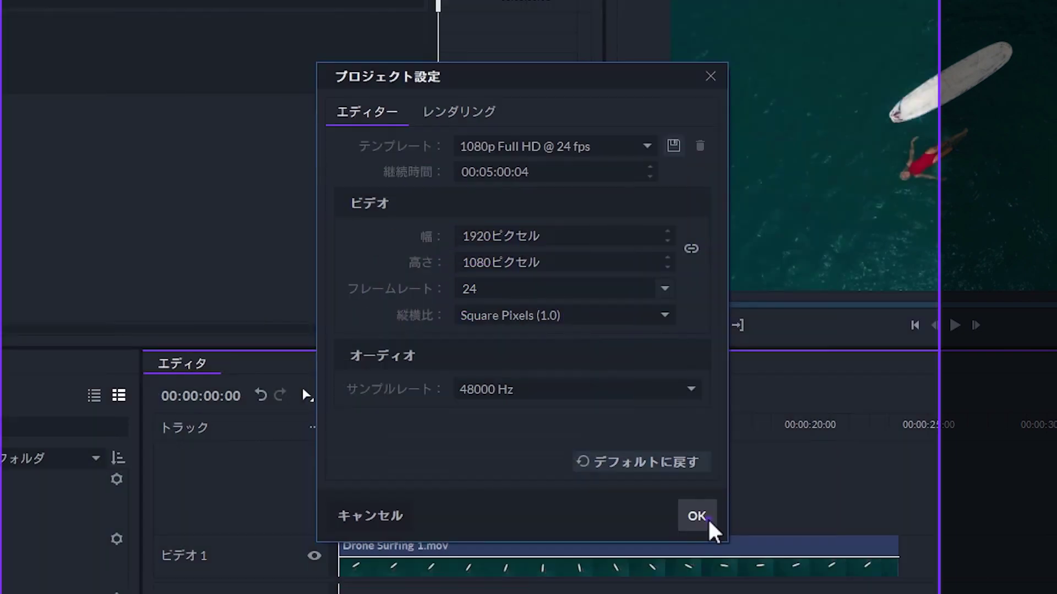
pyautogui.click(698, 517)
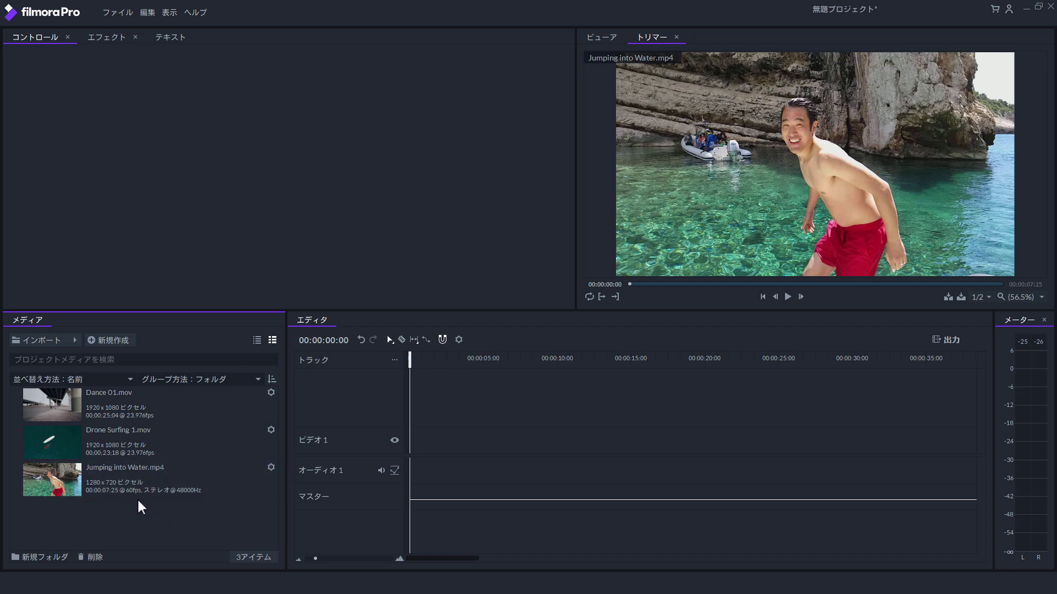
# Place Jumping into Water.mp4 at the start of the timeline and play it back
pyautogui.moveTo(137, 481); pyautogui.dragTo(415, 462)
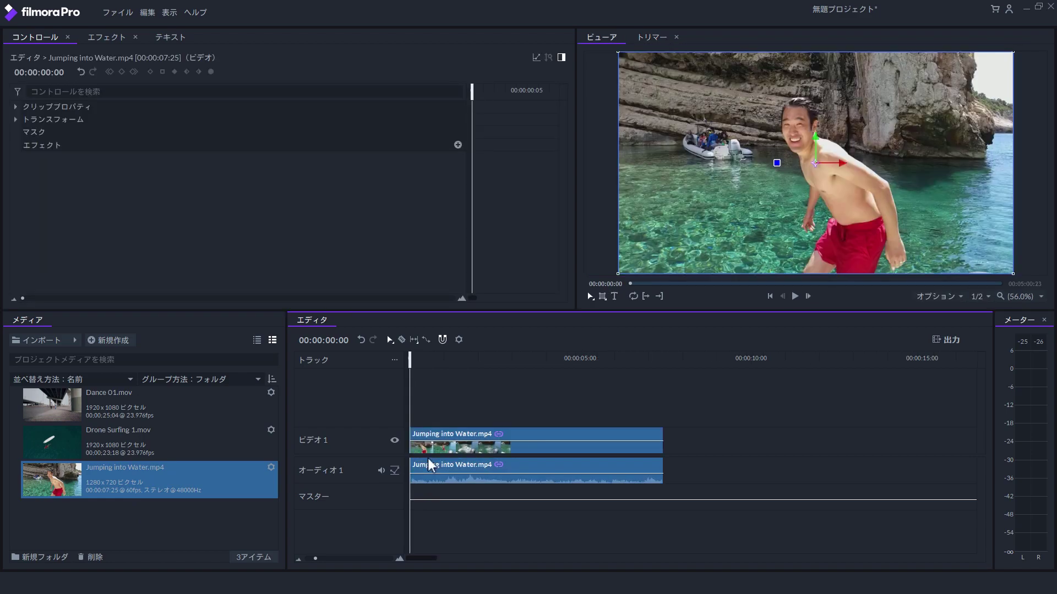
pyautogui.press('space')
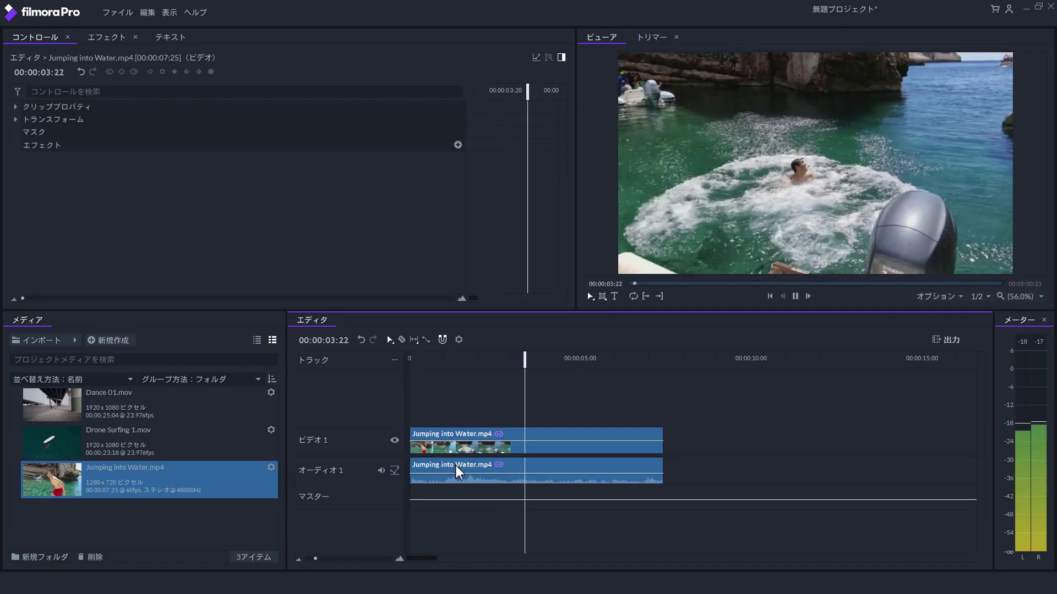
pyautogui.press('space')
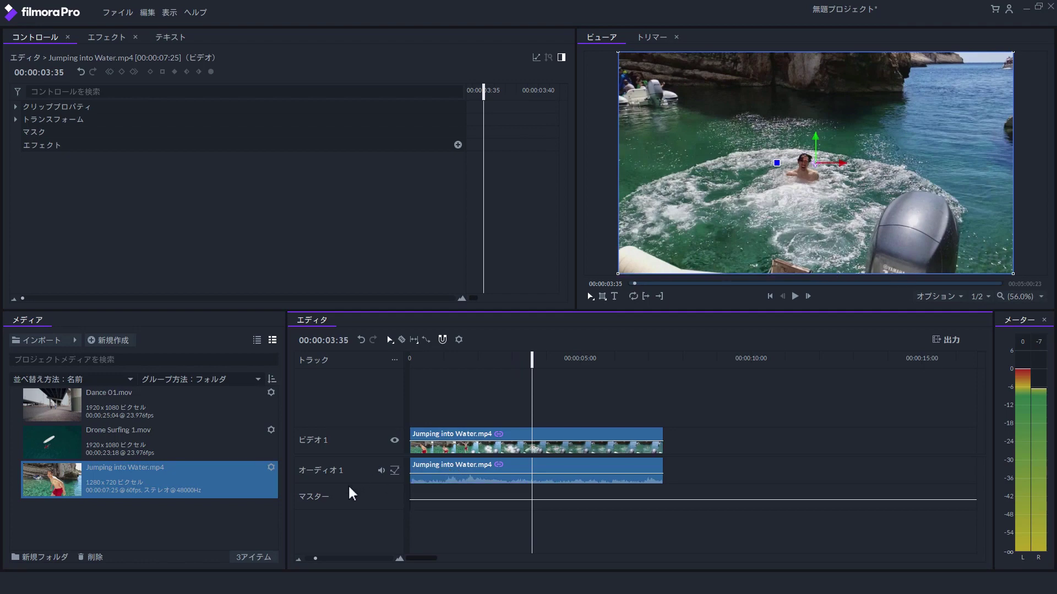
# Override the file-based frame rate of the Jumping into Water.mp4 media with 24 fps
pyautogui.click(270, 468)
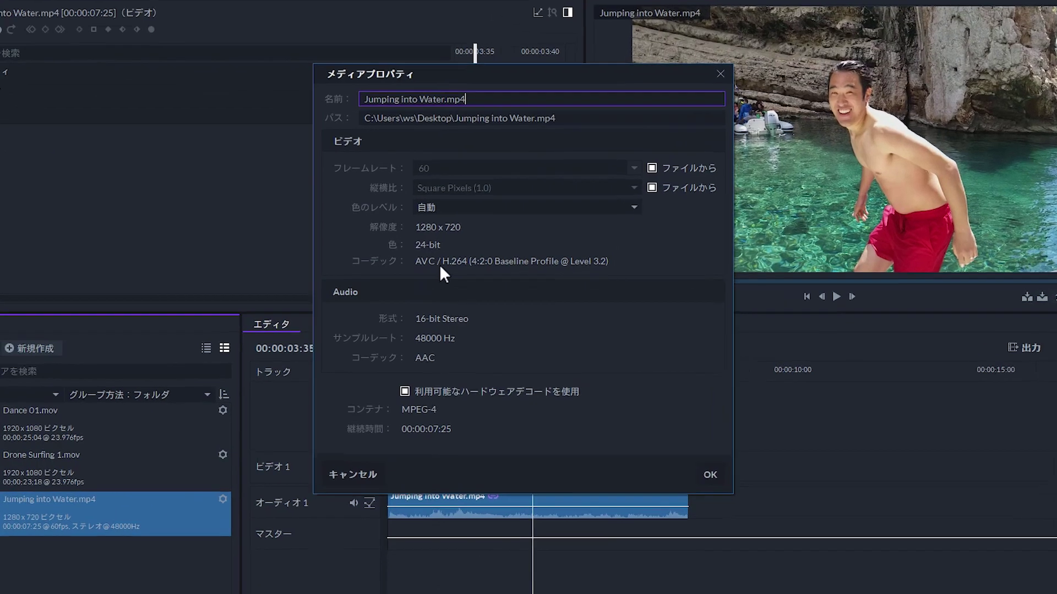
pyautogui.click(652, 168)
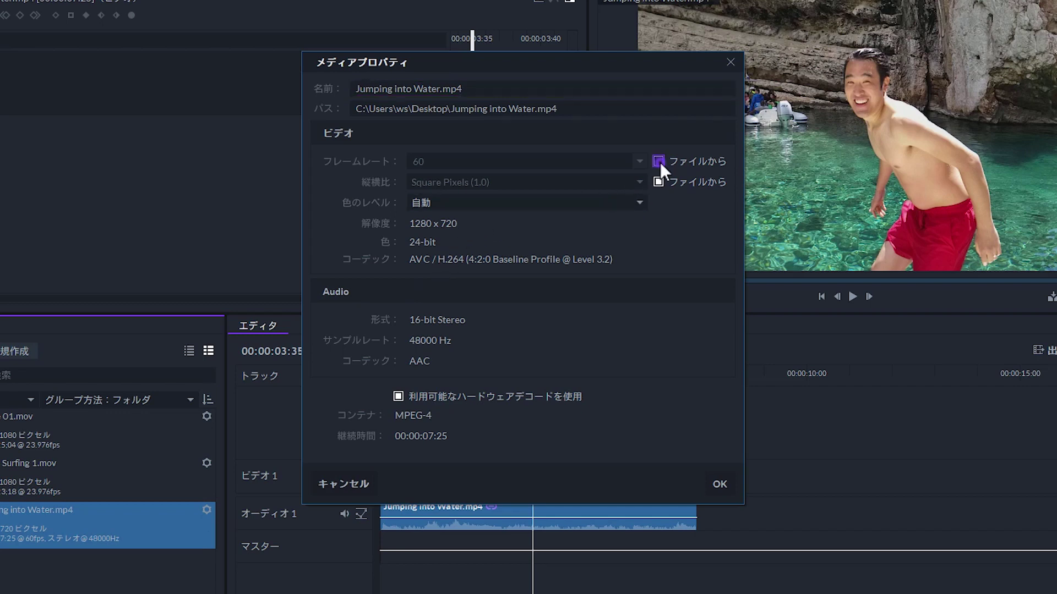
pyautogui.click(658, 161)
pyautogui.click(527, 165)
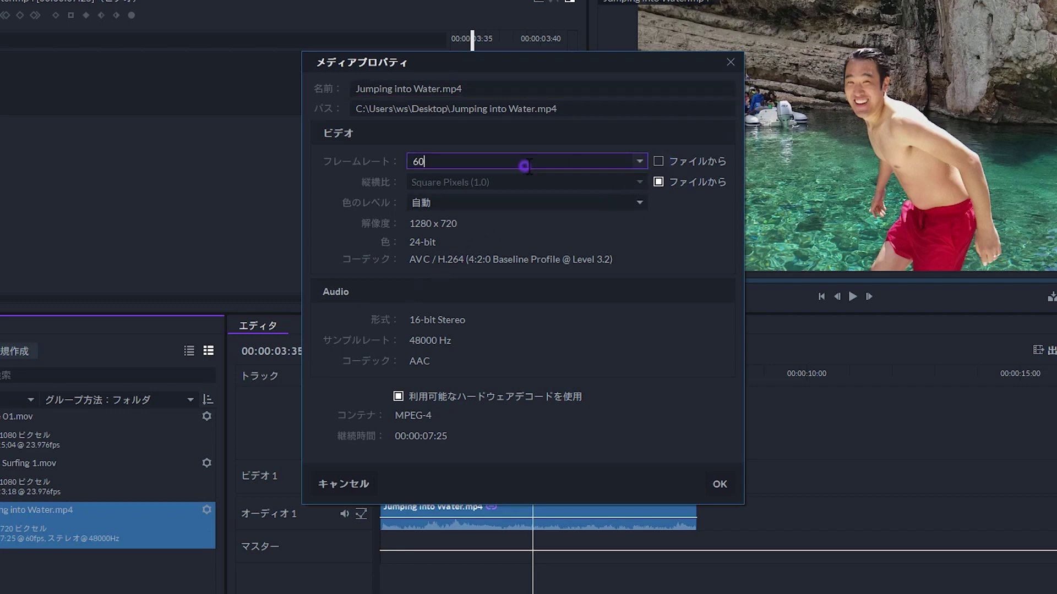
pyautogui.click(638, 162)
pyautogui.click(435, 201)
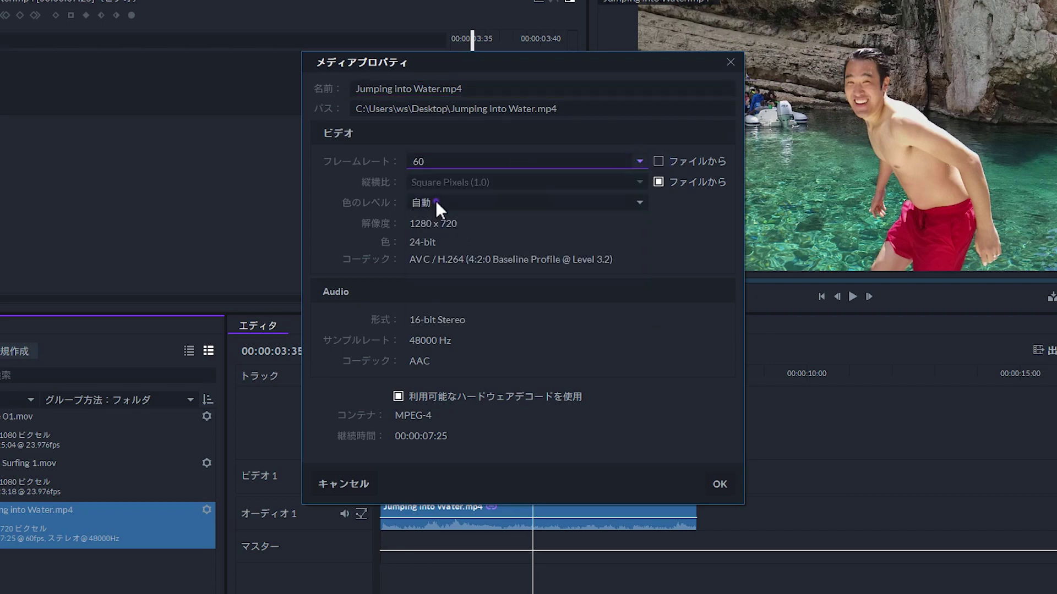
pyautogui.click(721, 484)
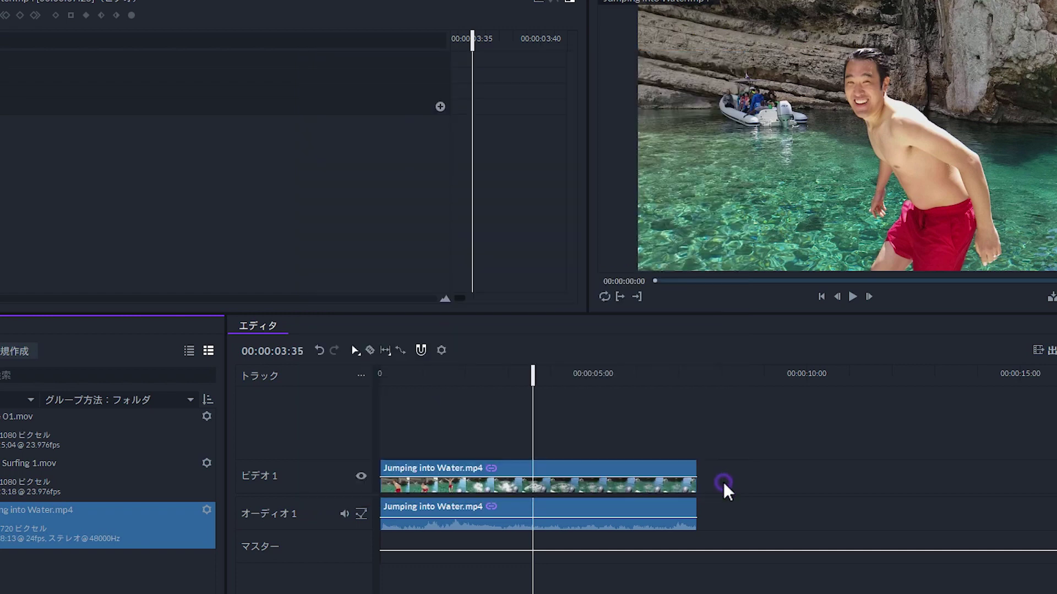
# Add the 24 fps Jumping into Water.mp4 to the timeline after the first clip and play it
pyautogui.moveTo(217, 486); pyautogui.dragTo(675, 474)
pyautogui.click(691, 358)
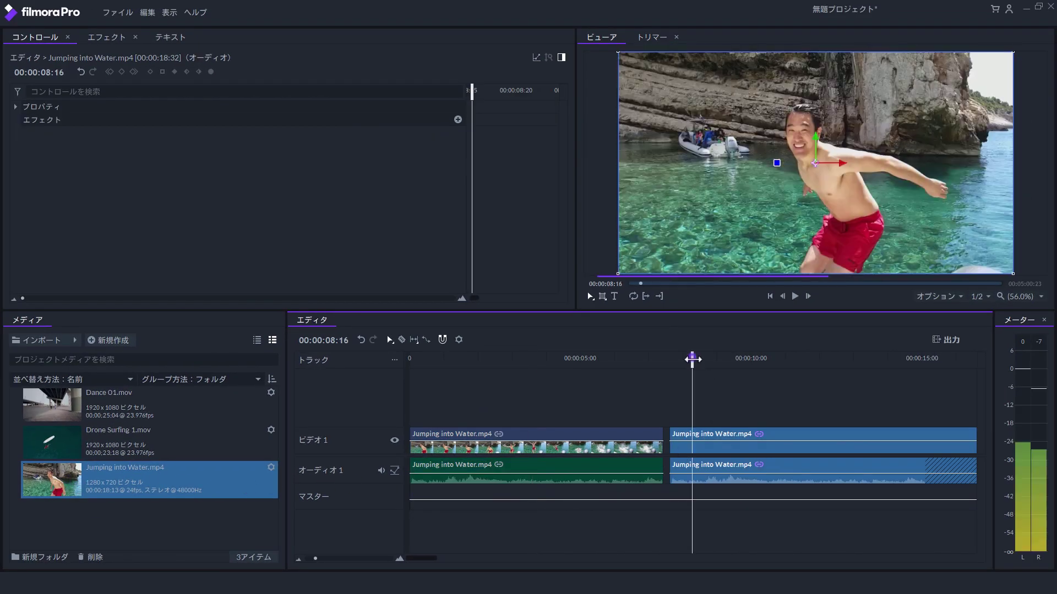
pyautogui.press('space')
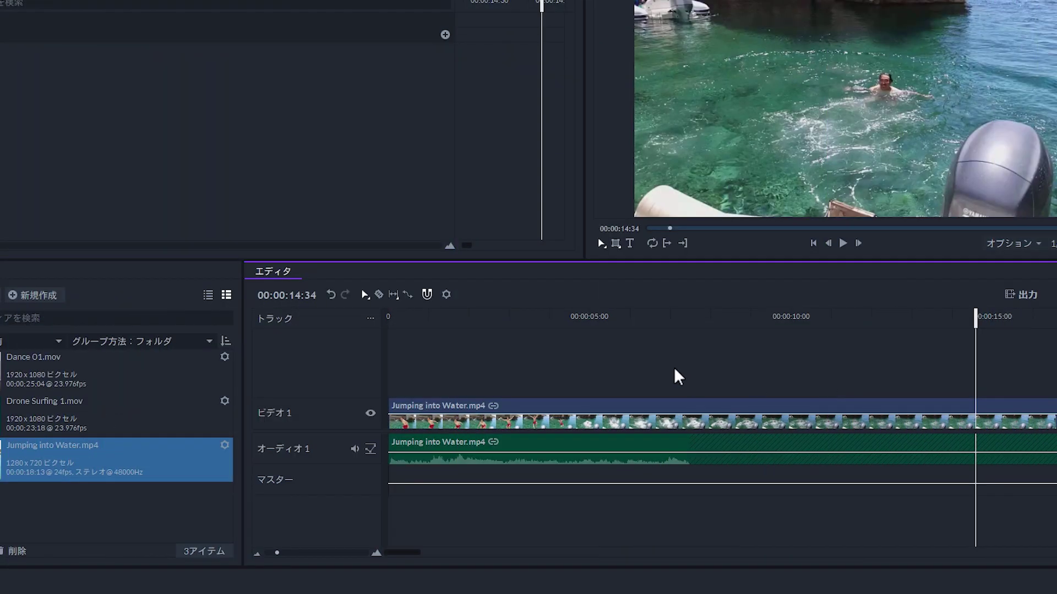
# Play the 24 fps clip from near its start up to the moment the man hits the water
pyautogui.click(397, 317)
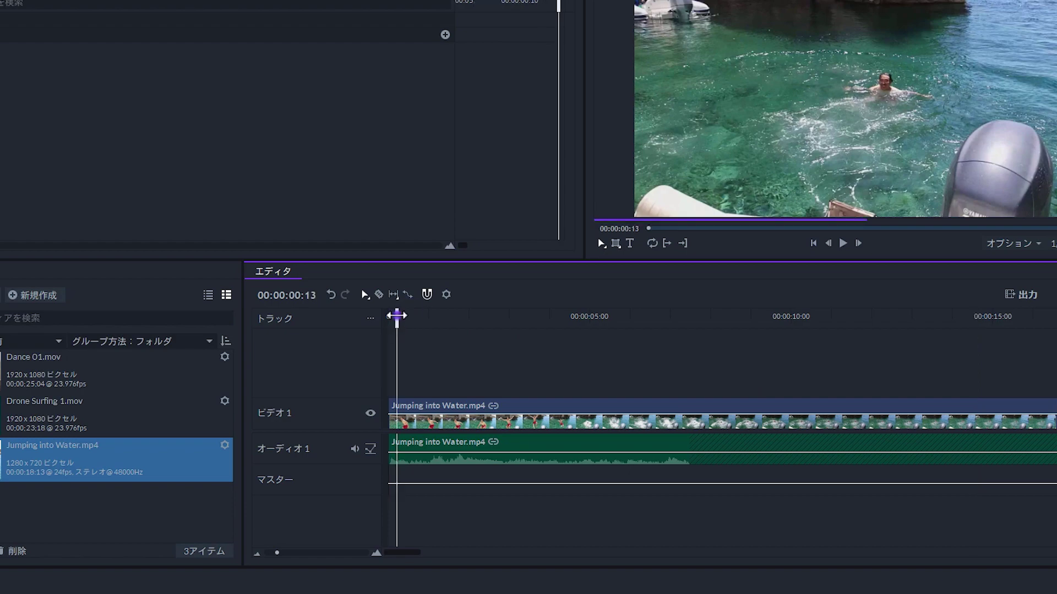
pyautogui.press('space')
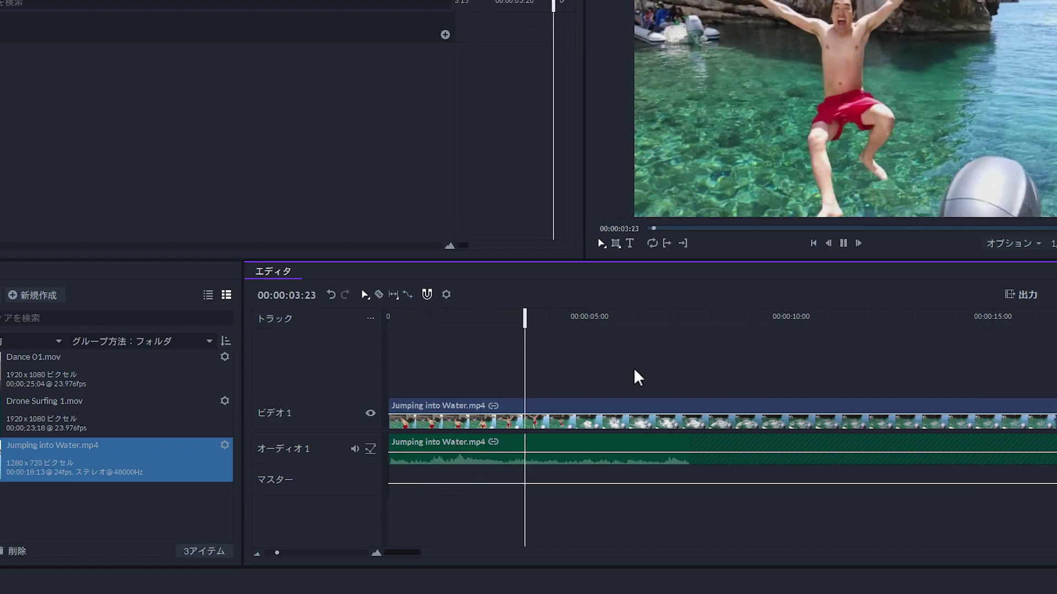
pyautogui.press('space')
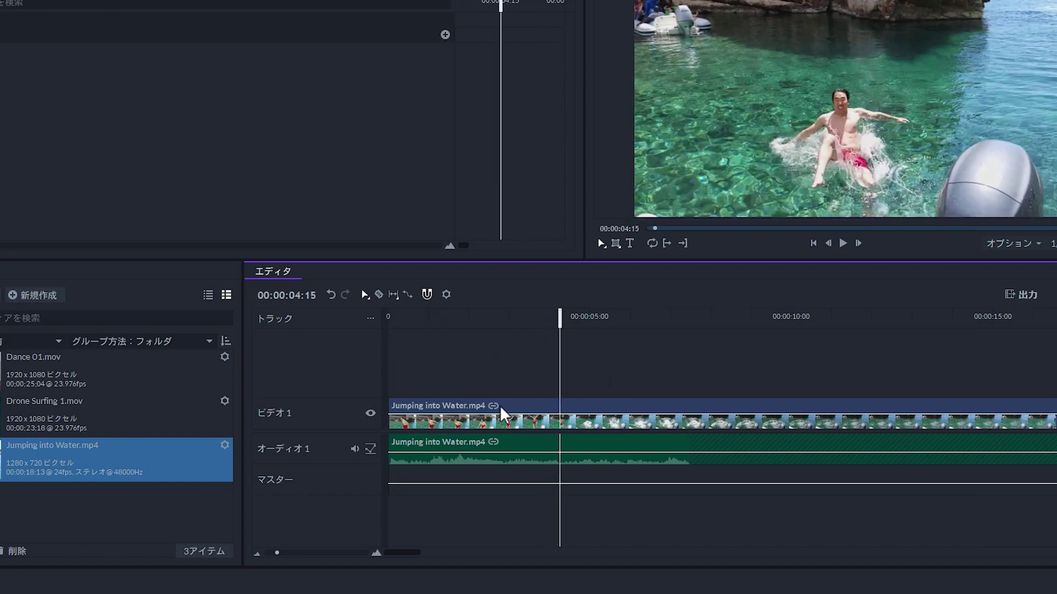
# Slice the Jumping into Water.mp4 clip at about 00:00:03:36, just before the splash
pyautogui.click(378, 295)
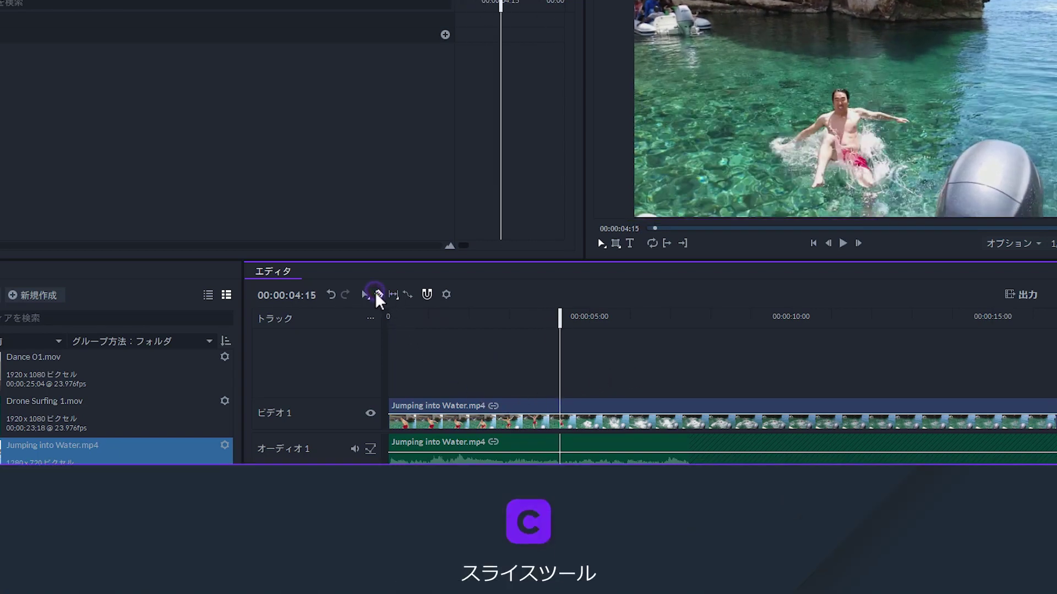
pyautogui.click(533, 425)
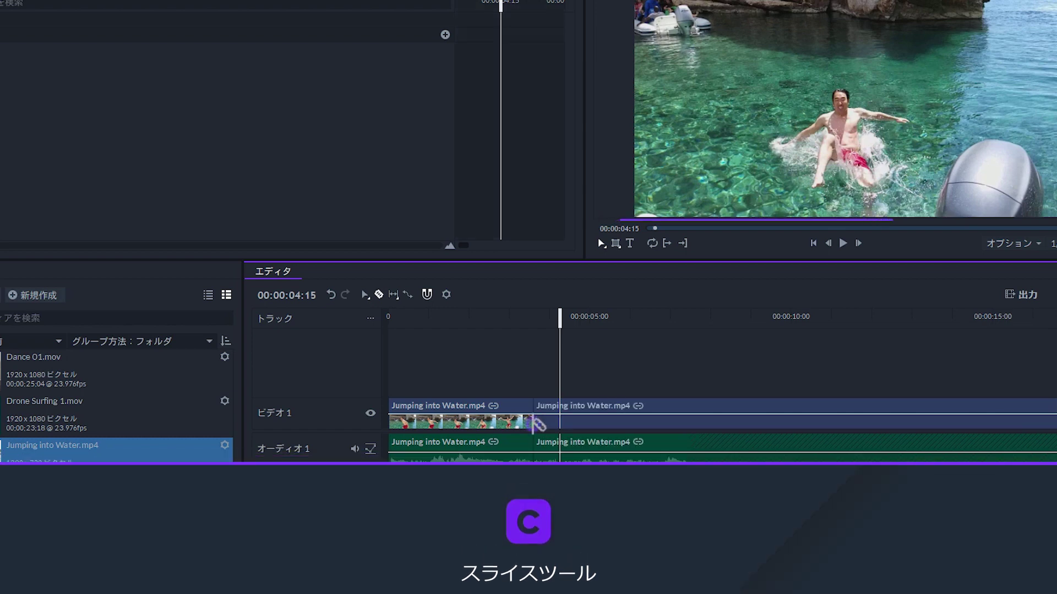
pyautogui.press('v')
# Set the first sliced piece's speed to 250% and move the second piece against it to close the gap
pyautogui.rightClick(503, 407)
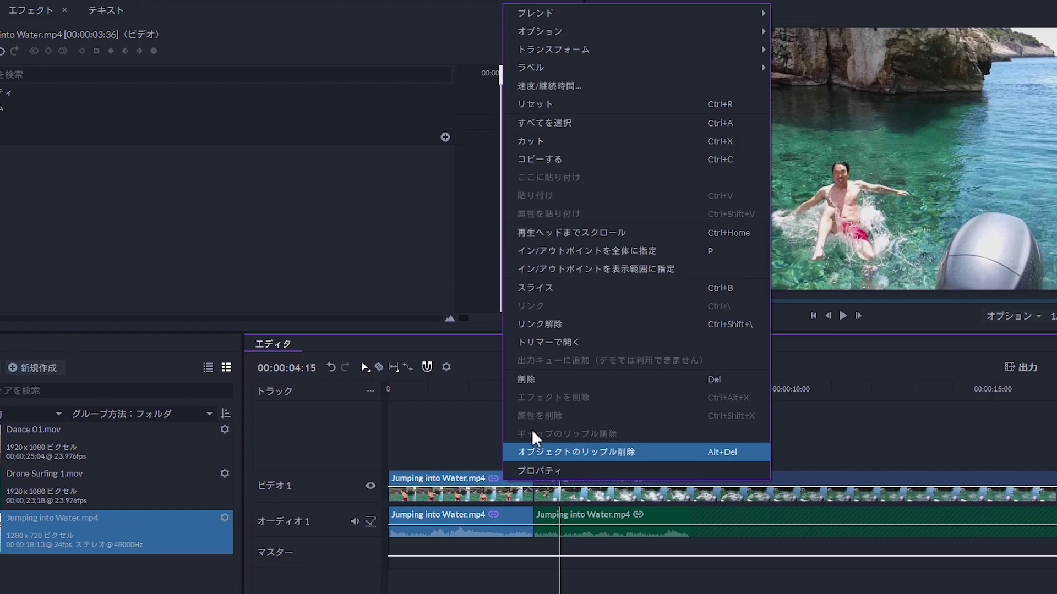
pyautogui.click(551, 86)
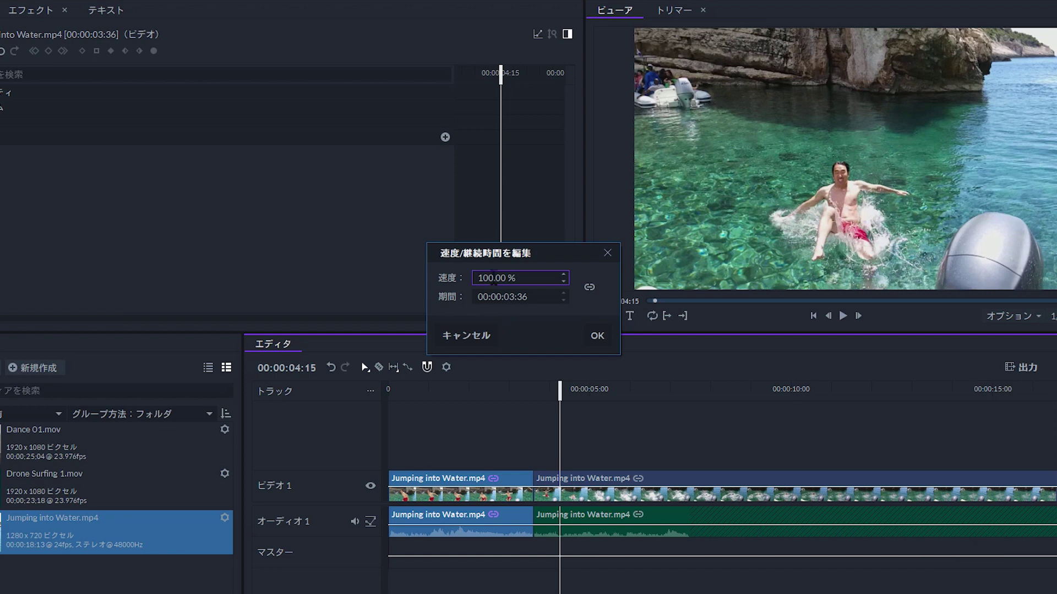
pyautogui.moveTo(494, 278); pyautogui.dragTo(465, 295)
pyautogui.write('250')
pyautogui.click(598, 336)
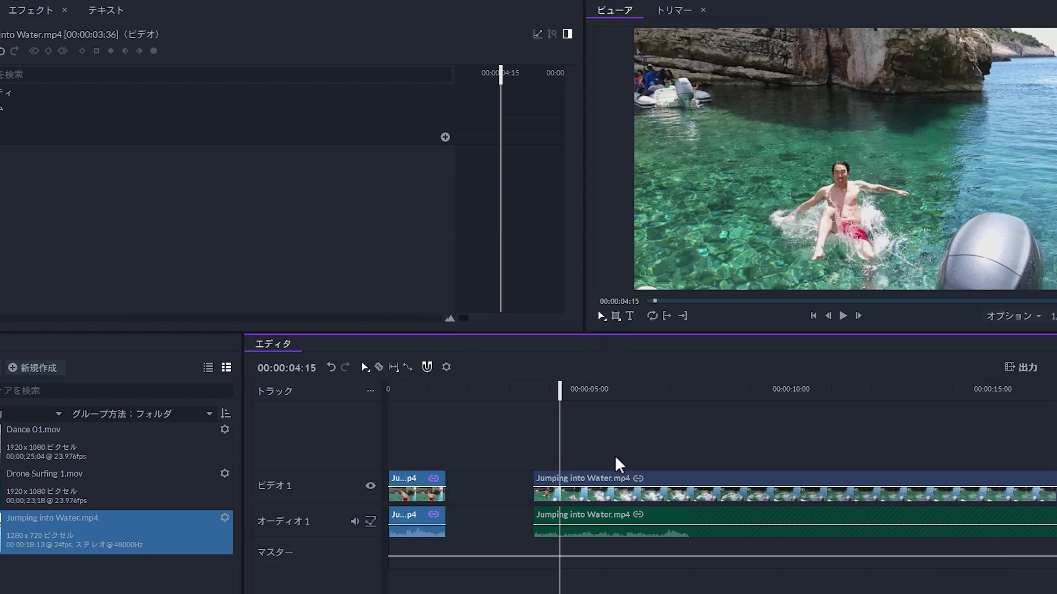
pyautogui.moveTo(608, 488); pyautogui.dragTo(512, 542)
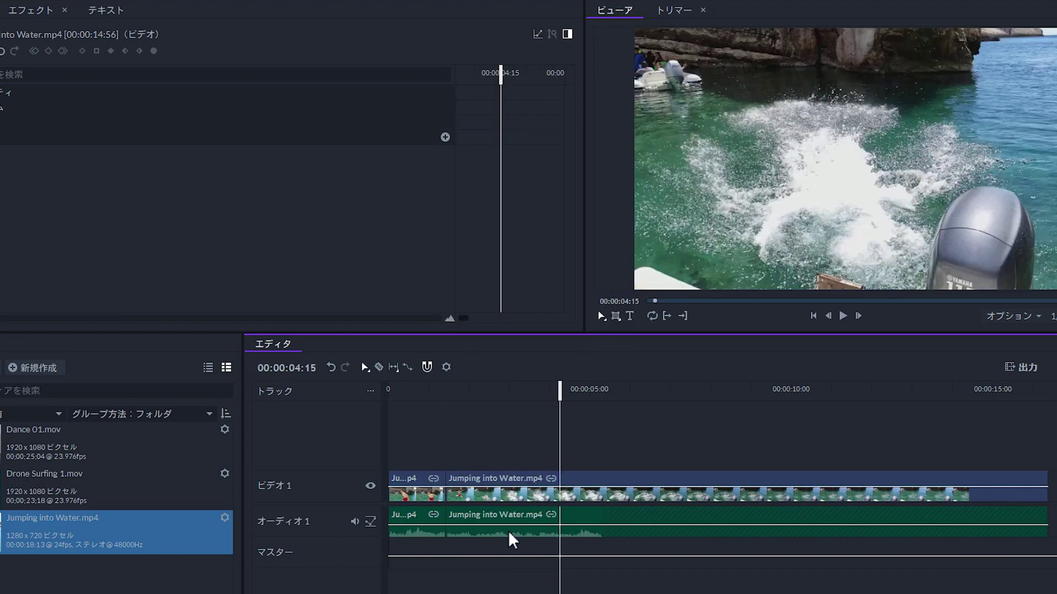
# Play the edited sequence from its start, and undo the slice and speed edits on the clip
pyautogui.press('Home')
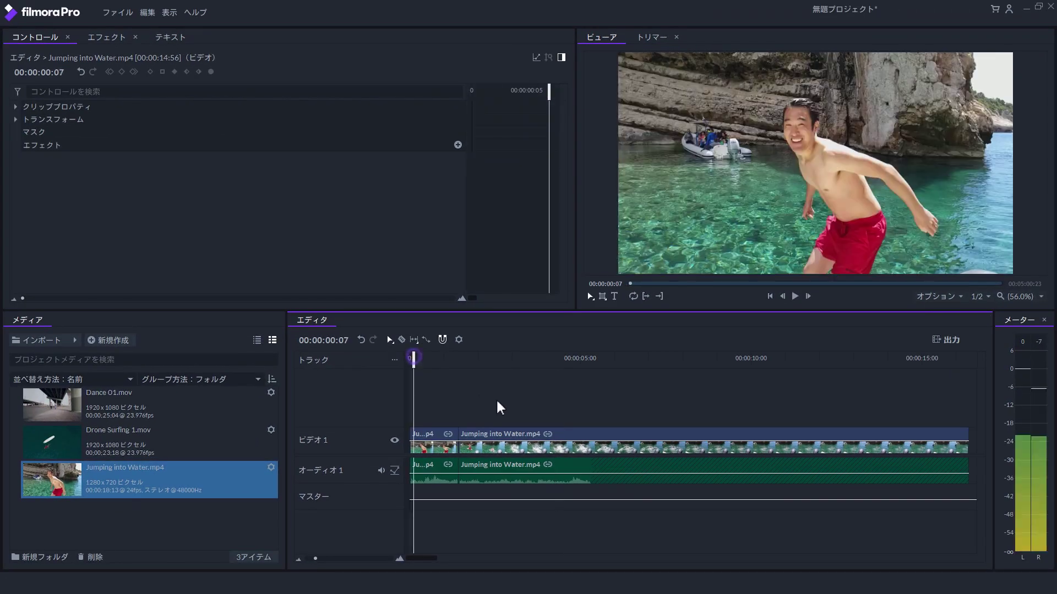
pyautogui.press('space')
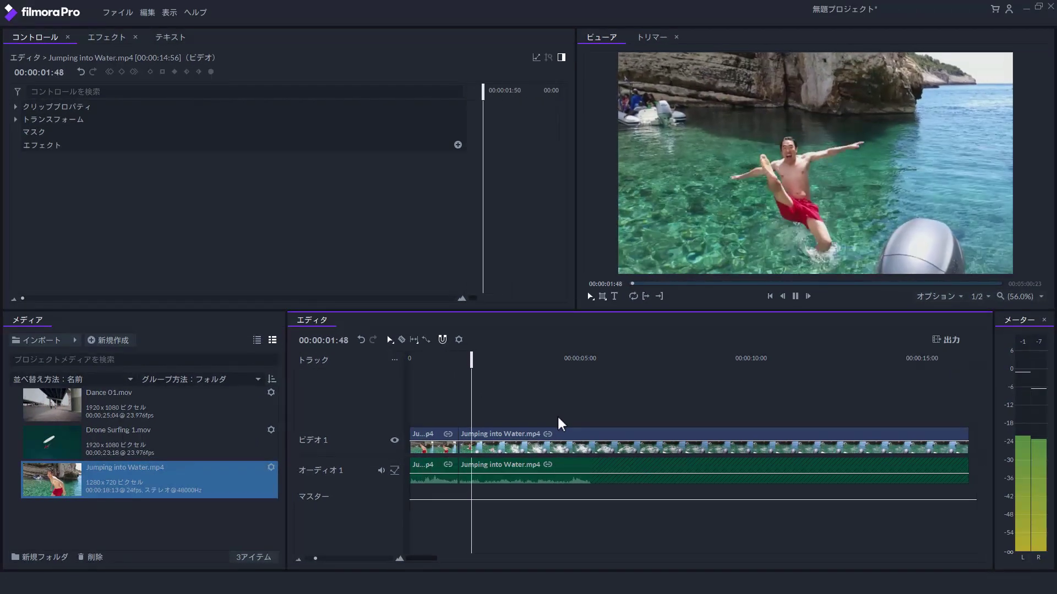
pyautogui.press('space')
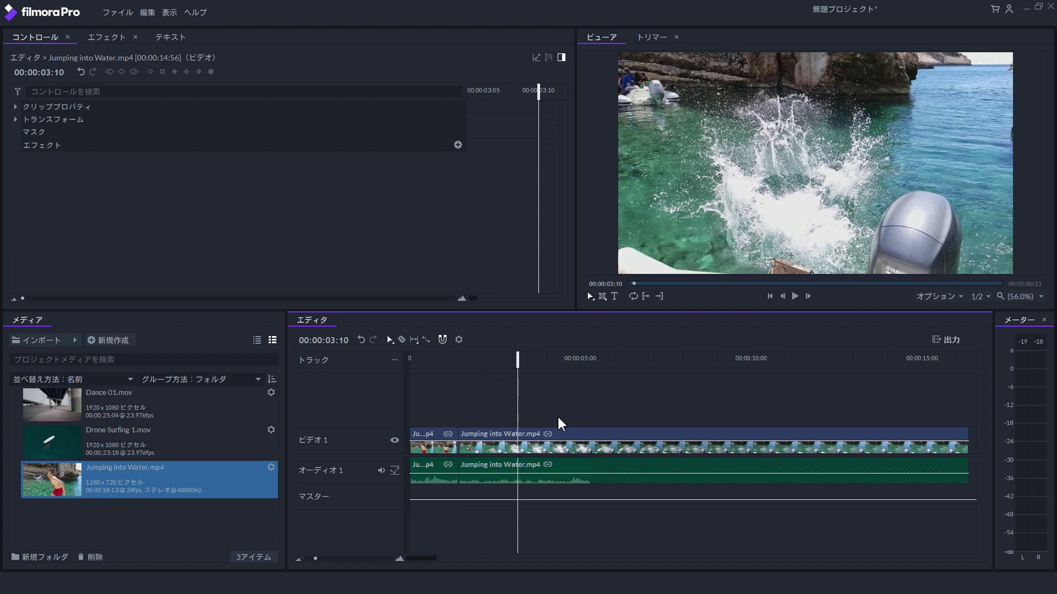
pyautogui.hotkey('ctrl', 'z')
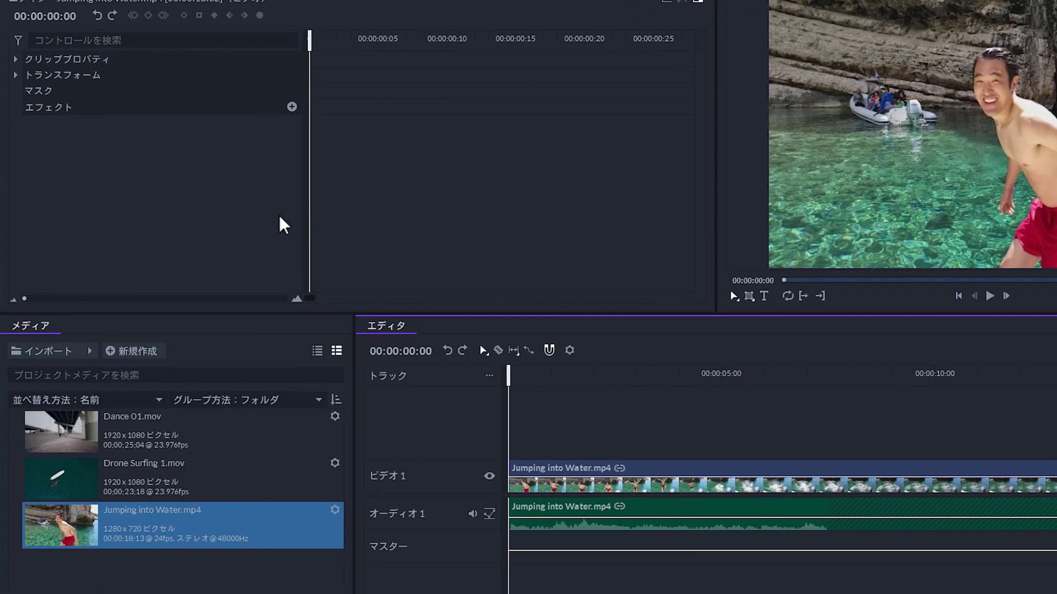
# Add the 速度 effect from the テンポラル category to the Jumping into Water.mp4 video clip
pyautogui.click(292, 108)
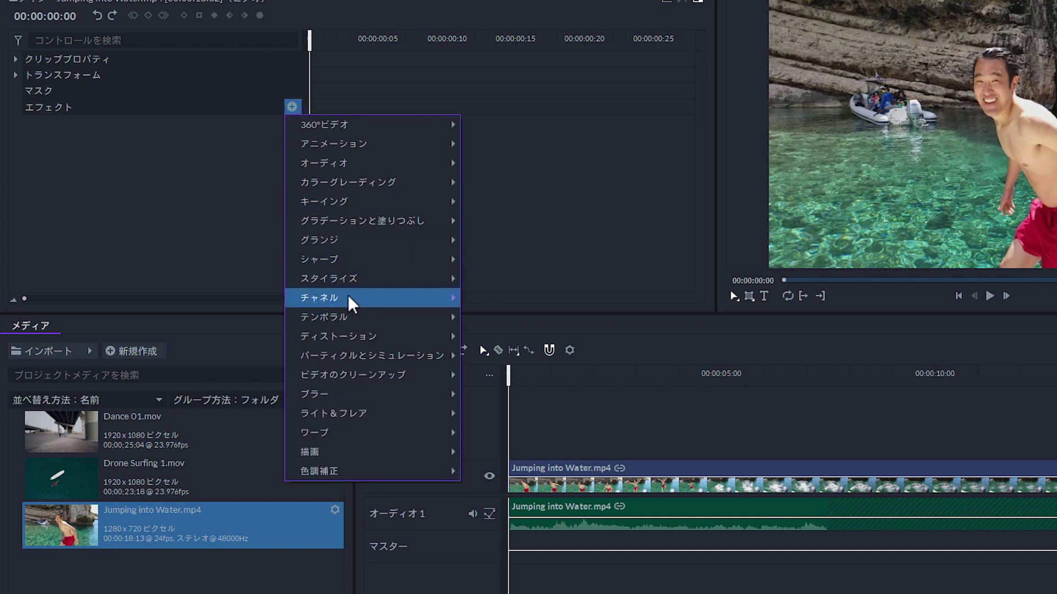
pyautogui.moveTo(377, 318)
pyautogui.click(485, 375)
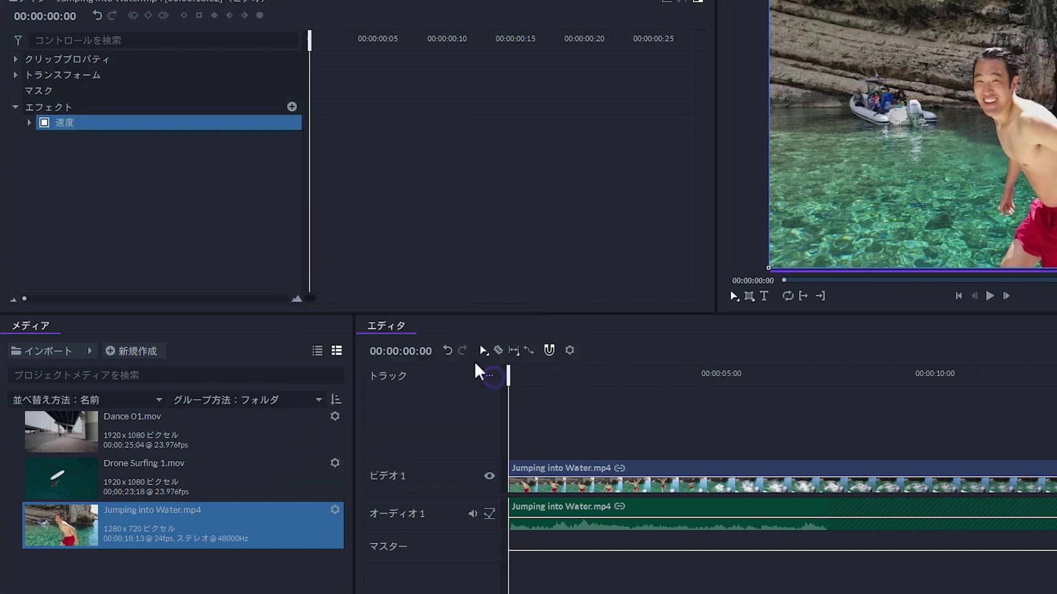
# Set the 速度 effect's speed value to 2.5 on the Jumping into Water.mp4 clip
pyautogui.click(29, 123)
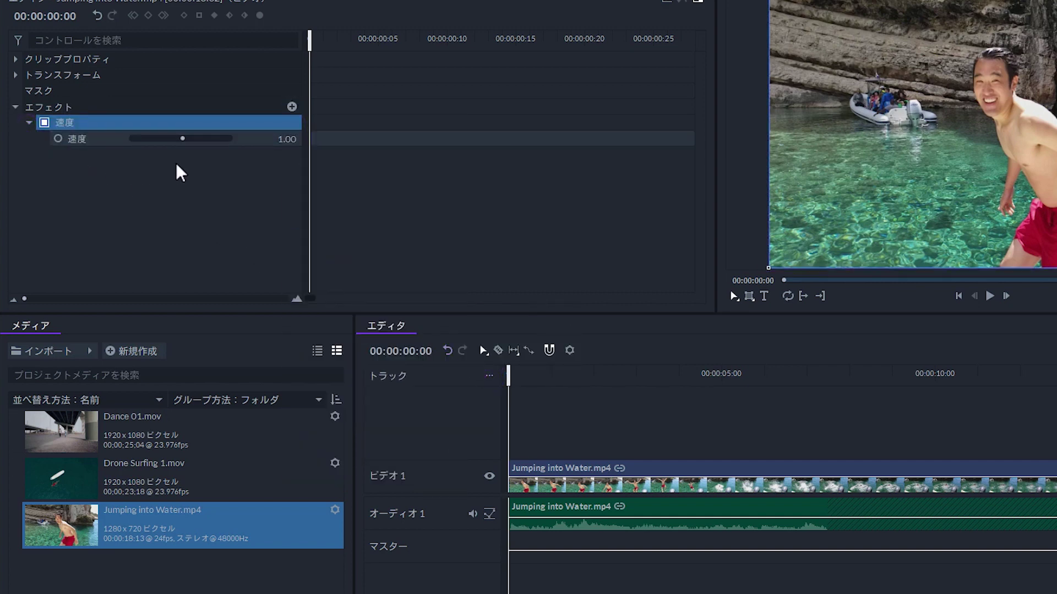
pyautogui.moveTo(509, 377); pyautogui.dragTo(616, 379)
pyautogui.click(292, 140)
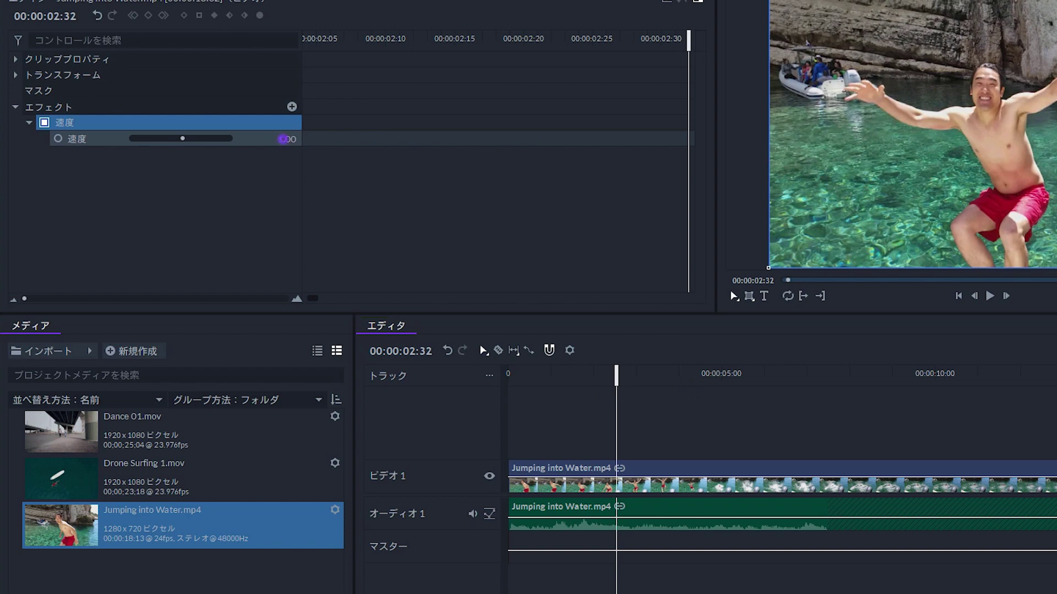
pyautogui.write('2.5')
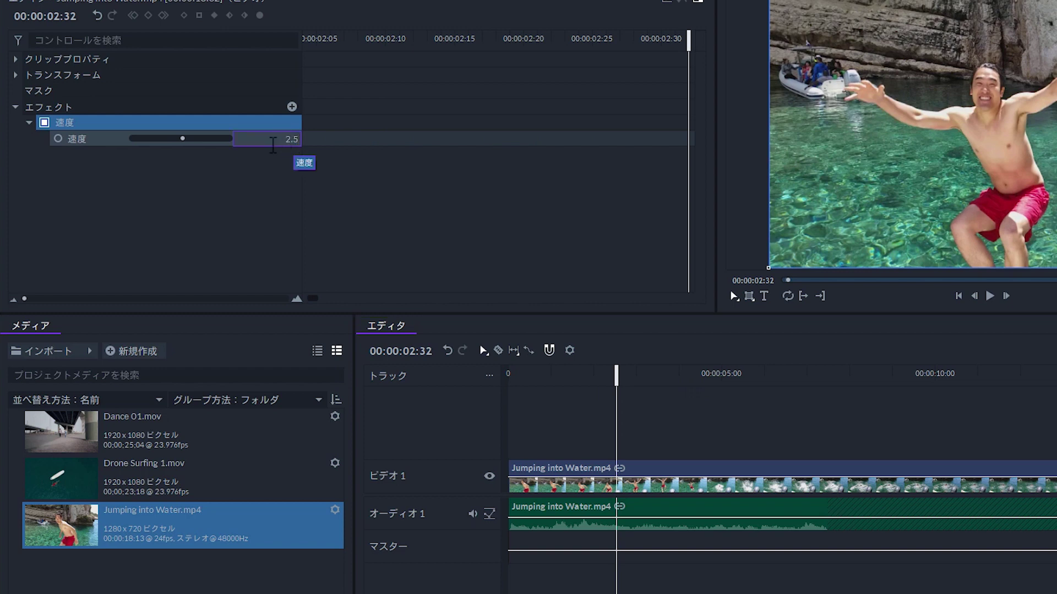
pyautogui.press('Return')
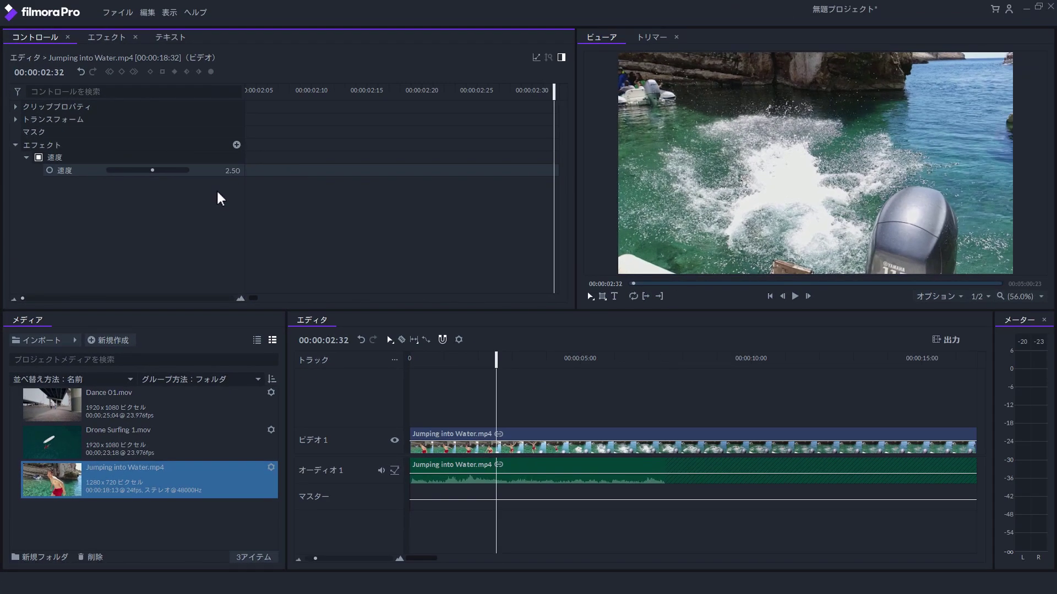
# Keyframe the 速度 value at about 00:00:01:16, set it to 1 at 00:00:01:23, and play the clip from its start
pyautogui.moveTo(495, 358); pyautogui.dragTo(456, 354)
pyautogui.click(57, 171)
pyautogui.moveTo(431, 91); pyautogui.dragTo(478, 98)
pyautogui.doubleClick(232, 171)
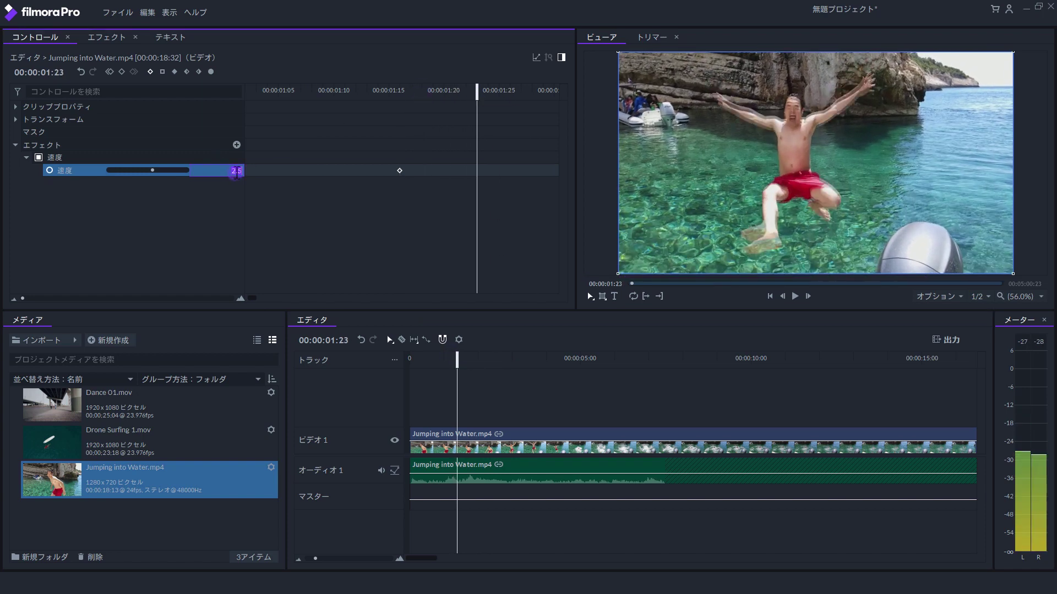
pyautogui.write('1')
pyautogui.click(229, 231)
pyautogui.moveTo(456, 358); pyautogui.dragTo(411, 359)
pyautogui.press('space')
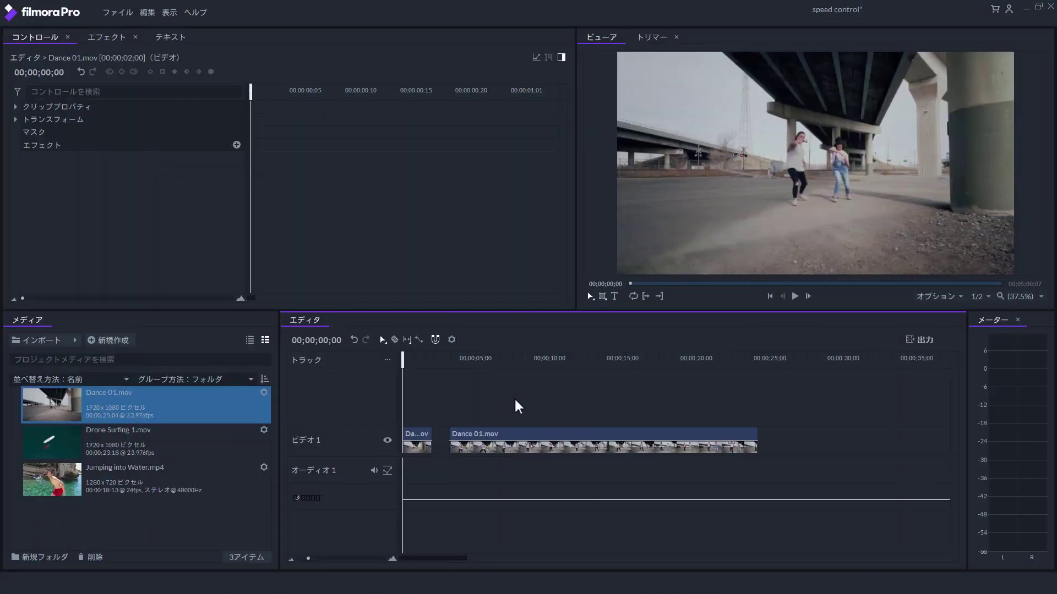
# Play the short first Dance 01.mov clip and return the playhead to its start
pyautogui.press('space')
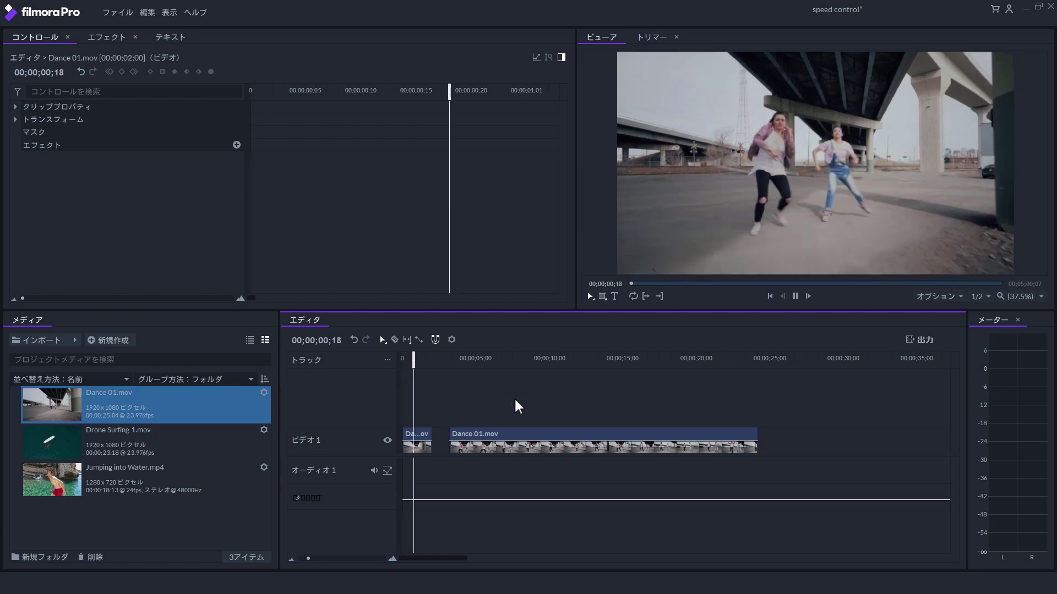
pyautogui.press('space')
pyautogui.click(406, 360)
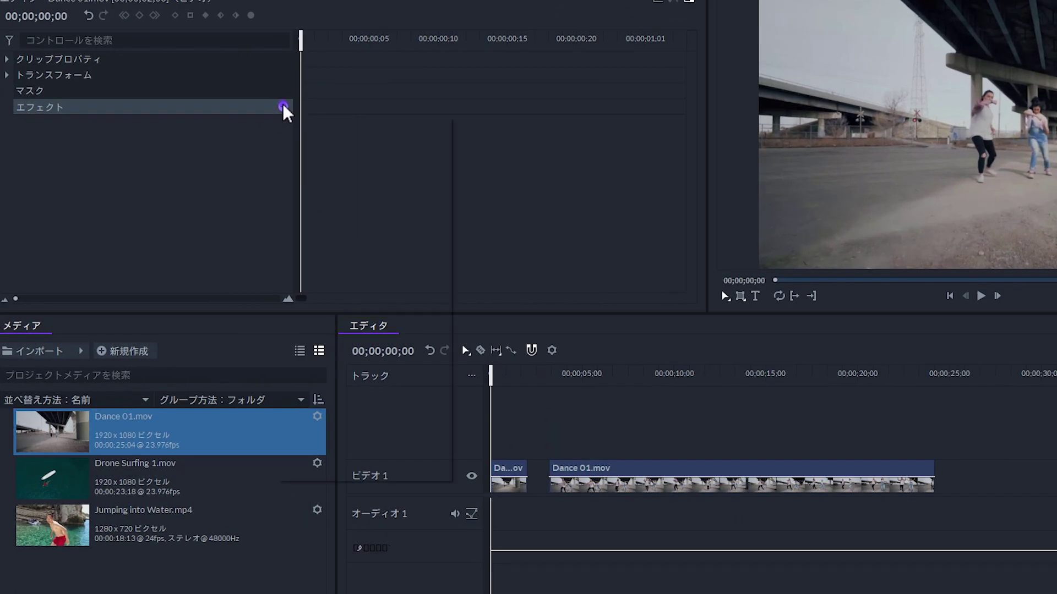
# Add the タイムリバース effect from the テンポラル category to the first Dance 01.mov clip and play it
pyautogui.click(237, 145)
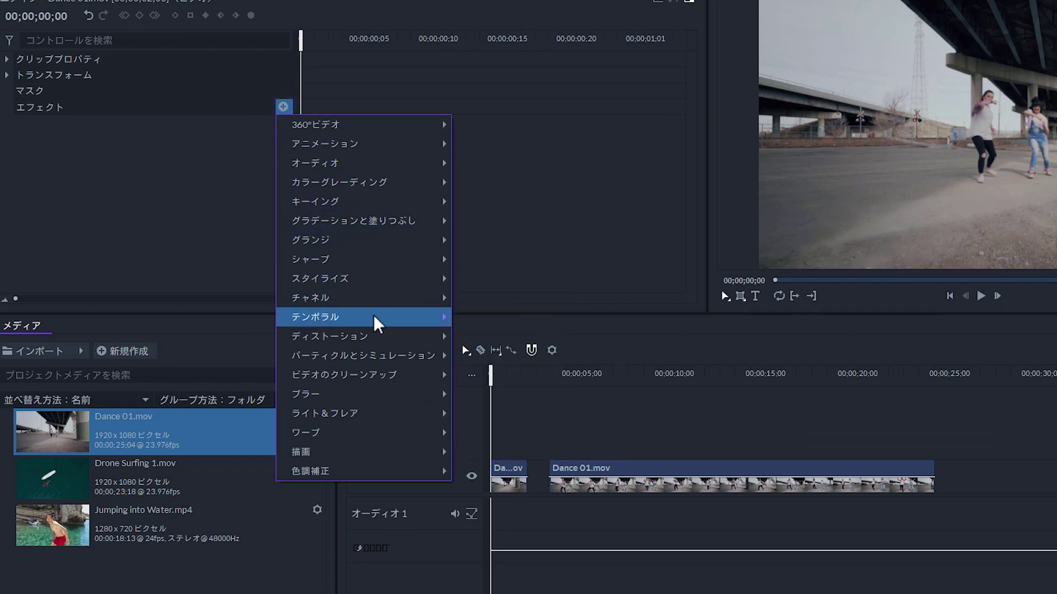
pyautogui.moveTo(377, 324)
pyautogui.click(474, 336)
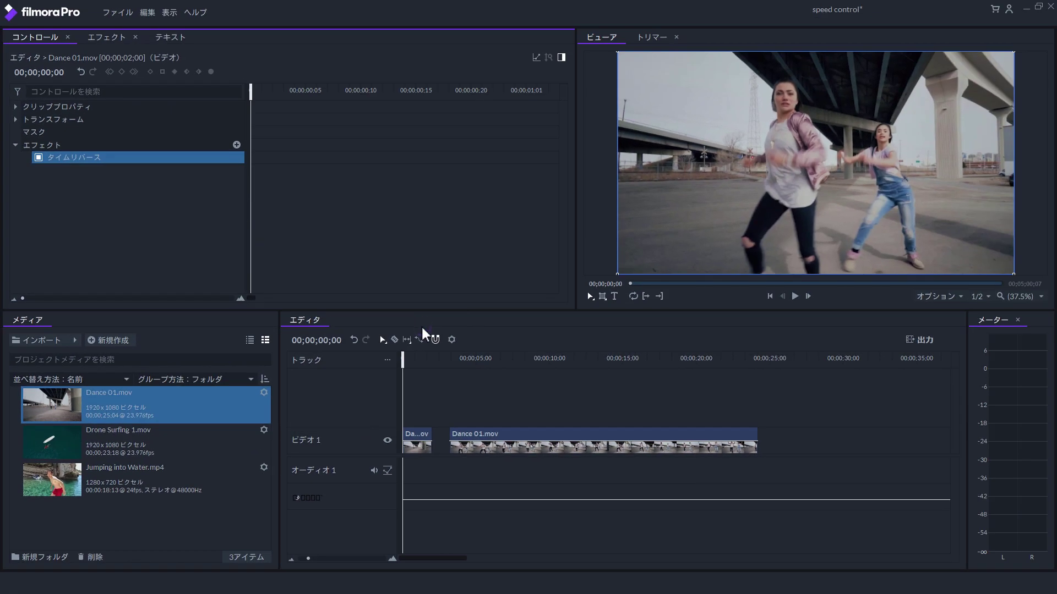
pyautogui.press('space')
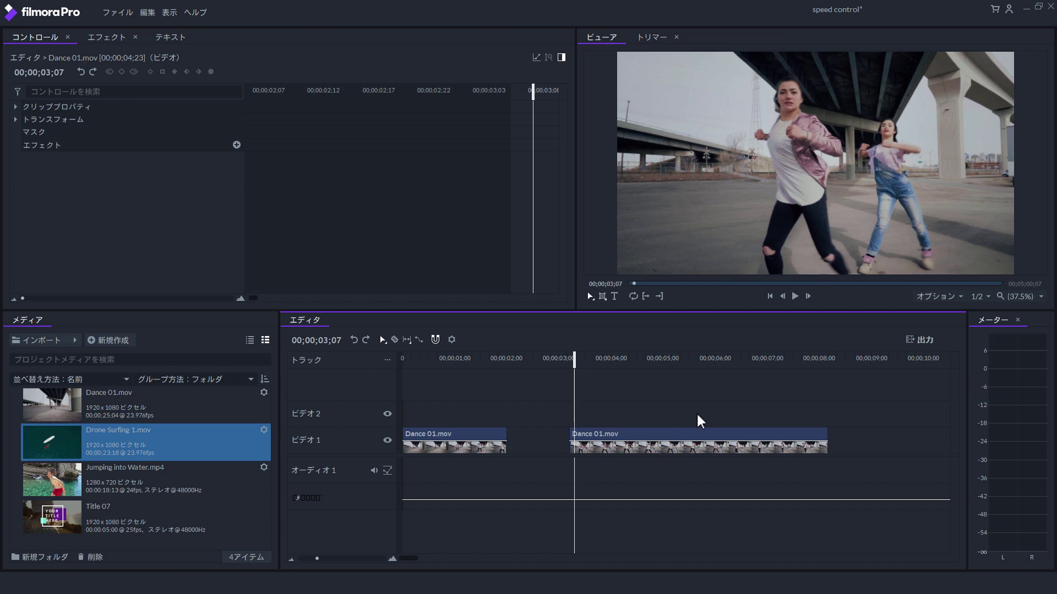
# Play the second Dance 01.mov clip up to 00;00;06;06 and slice it at that frame
pyautogui.press('space')
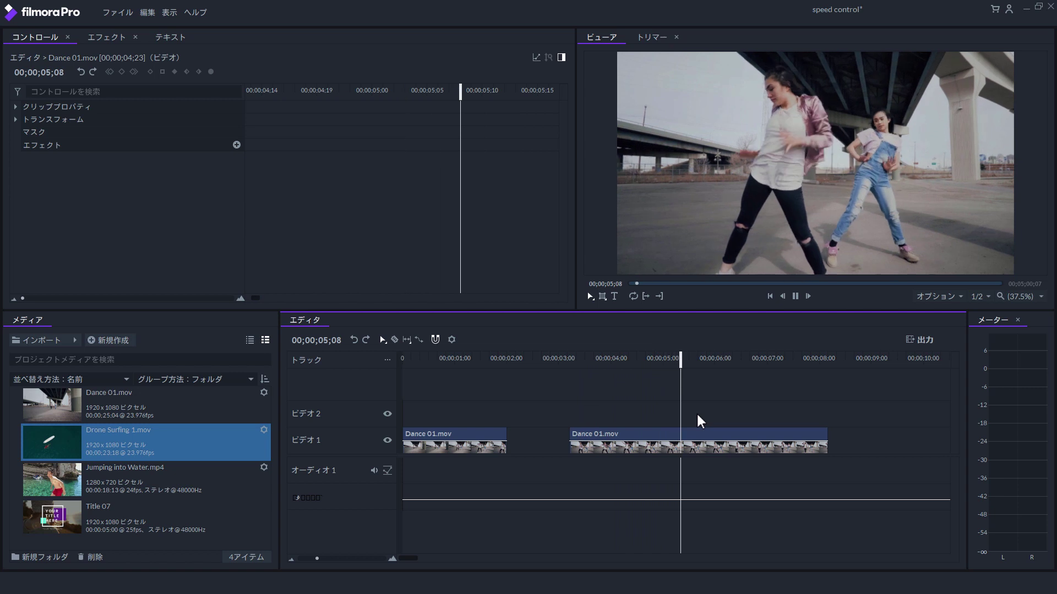
pyautogui.press('space')
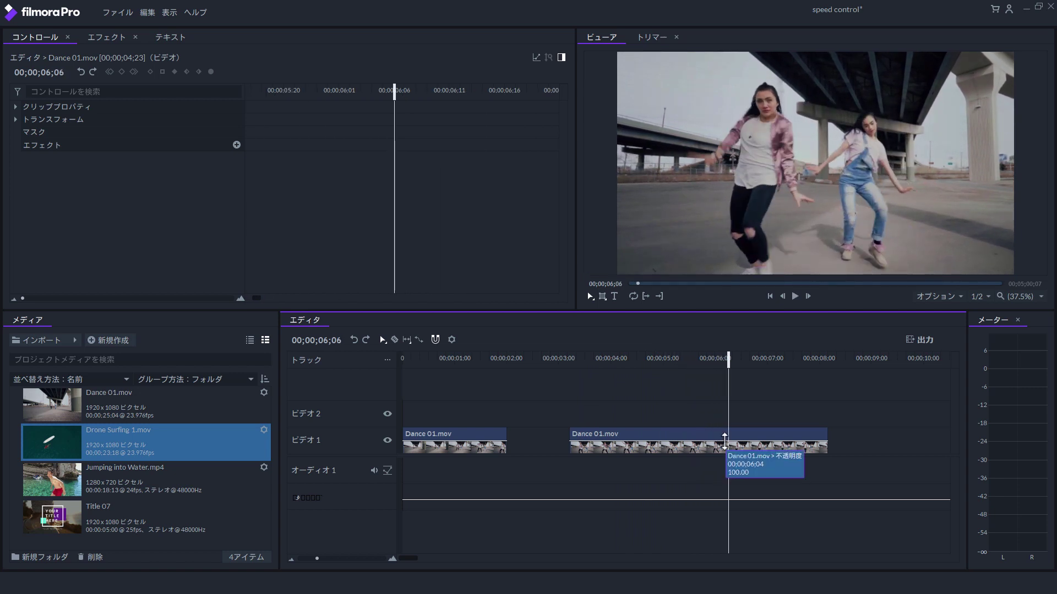
pyautogui.press('c')
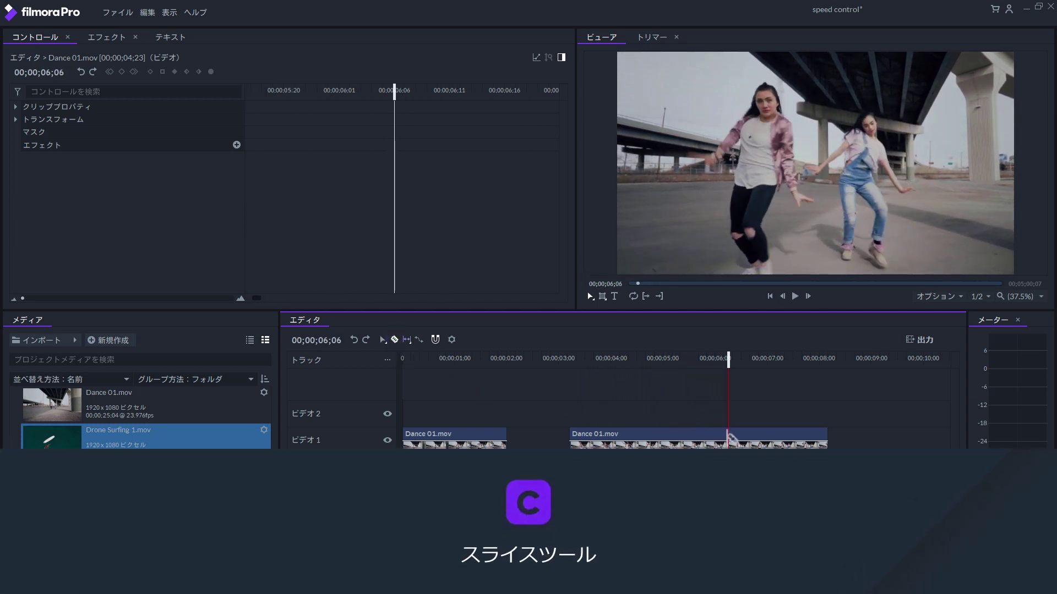
pyautogui.click(728, 437)
# Add the 速度 effect from テンポラル to the Dance 01.mov piece after the cut and open its speed value for editing
pyautogui.click(781, 434)
pyautogui.click(237, 145)
pyautogui.moveTo(297, 312)
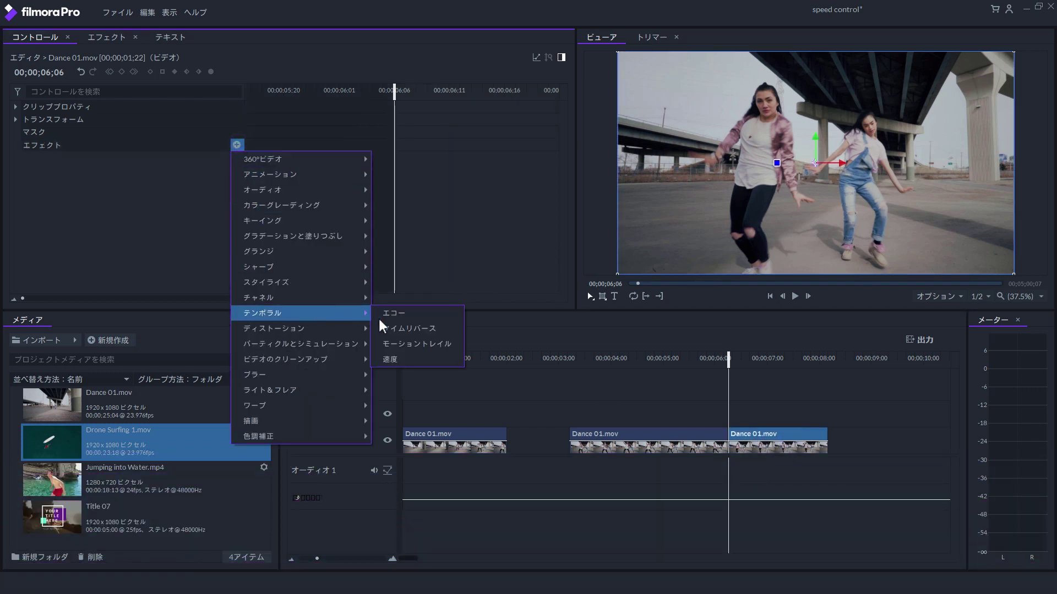
pyautogui.click(391, 361)
pyautogui.click(223, 172)
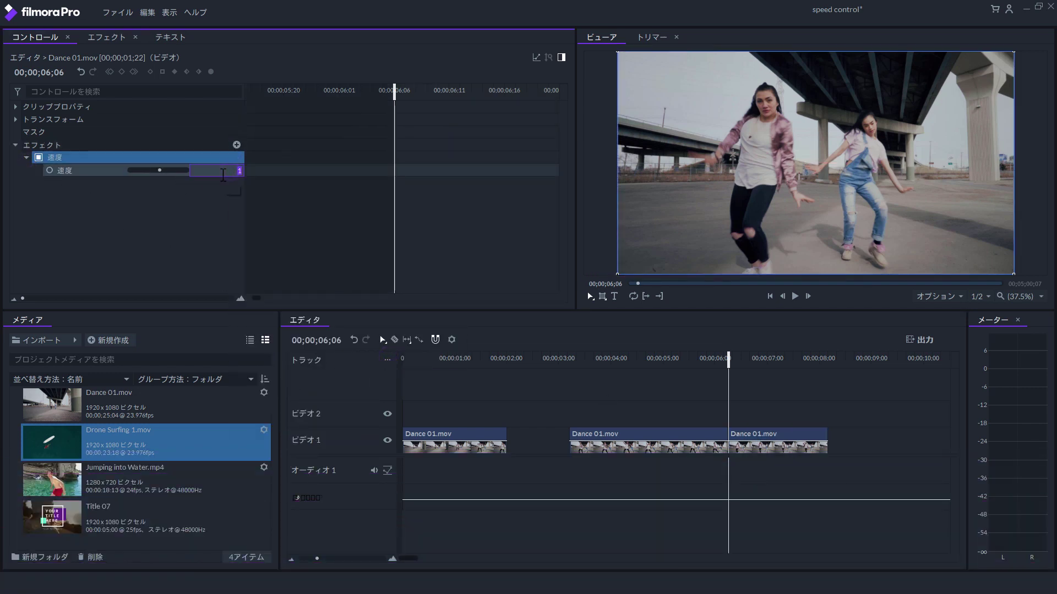
pyautogui.press('space')
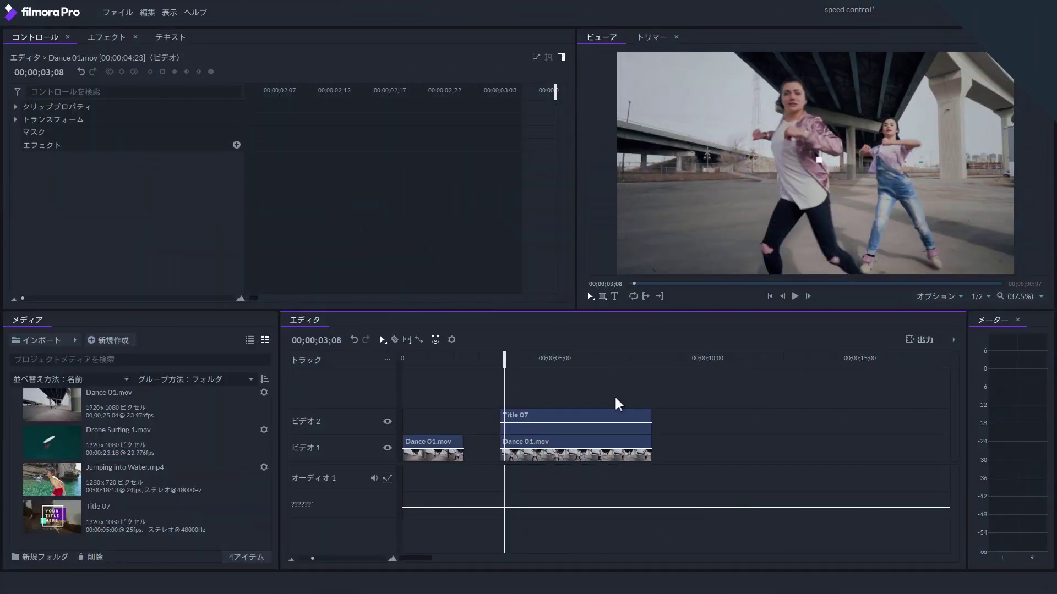
# Play the section under Title 07 up to 00;00;05;05 and slice the Dance 01.mov clip at that frame
pyautogui.press('space')
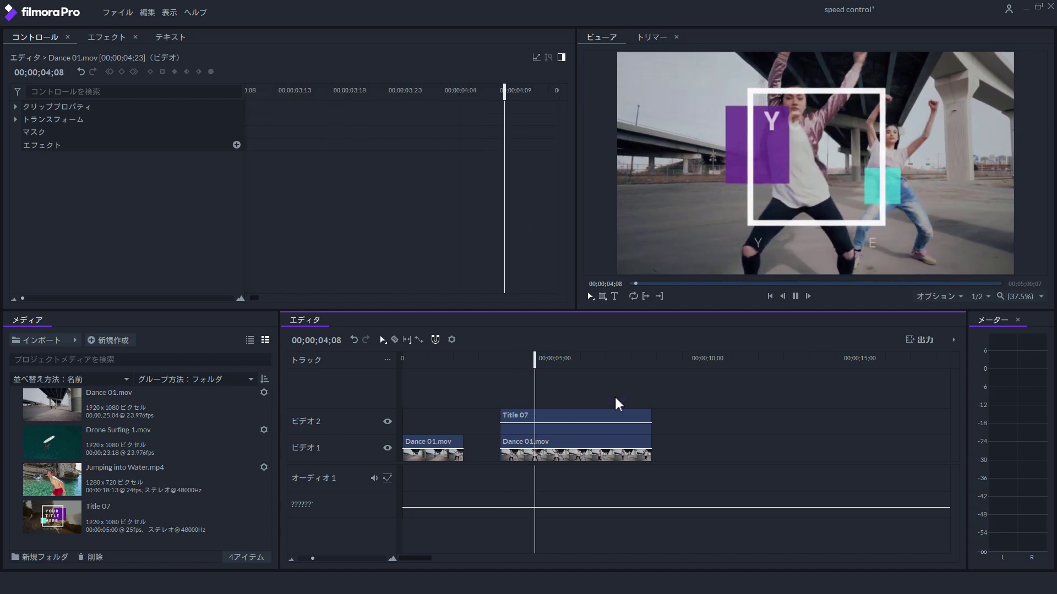
pyautogui.click(615, 398)
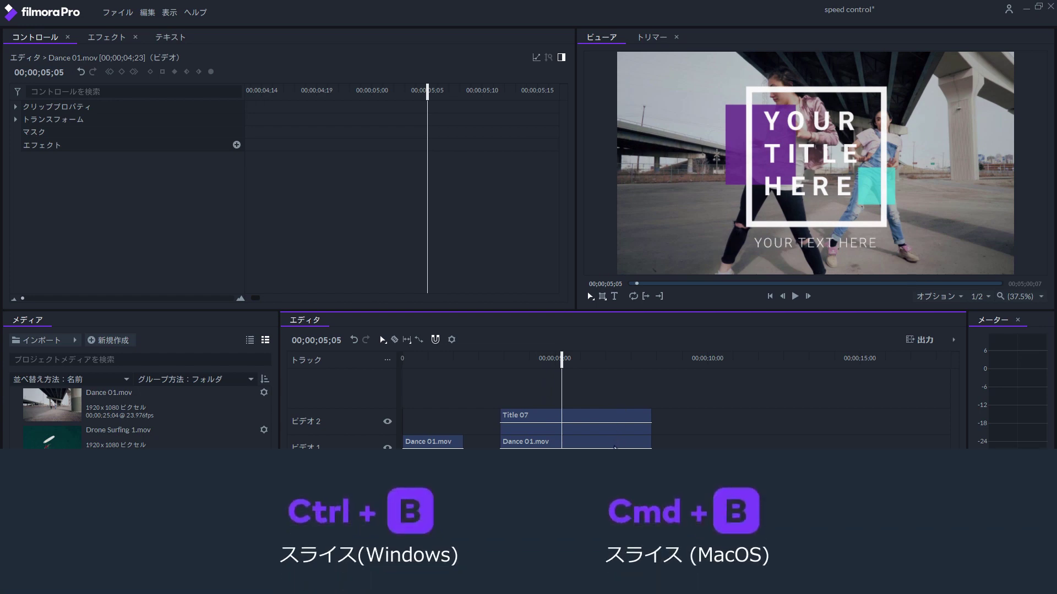
pyautogui.click(613, 444)
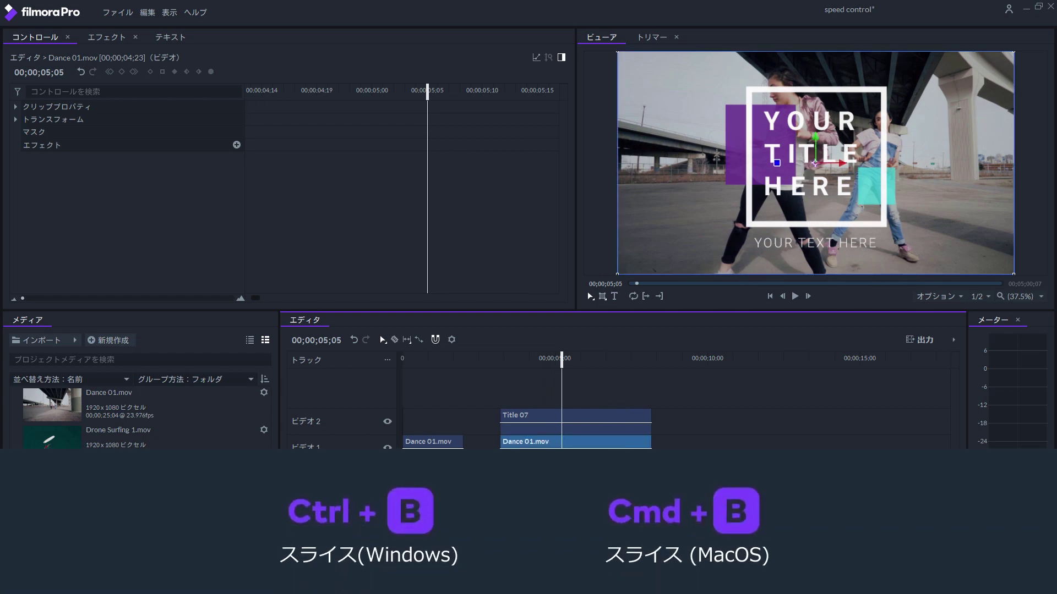
pyautogui.hotkey('ctrl', 'b')
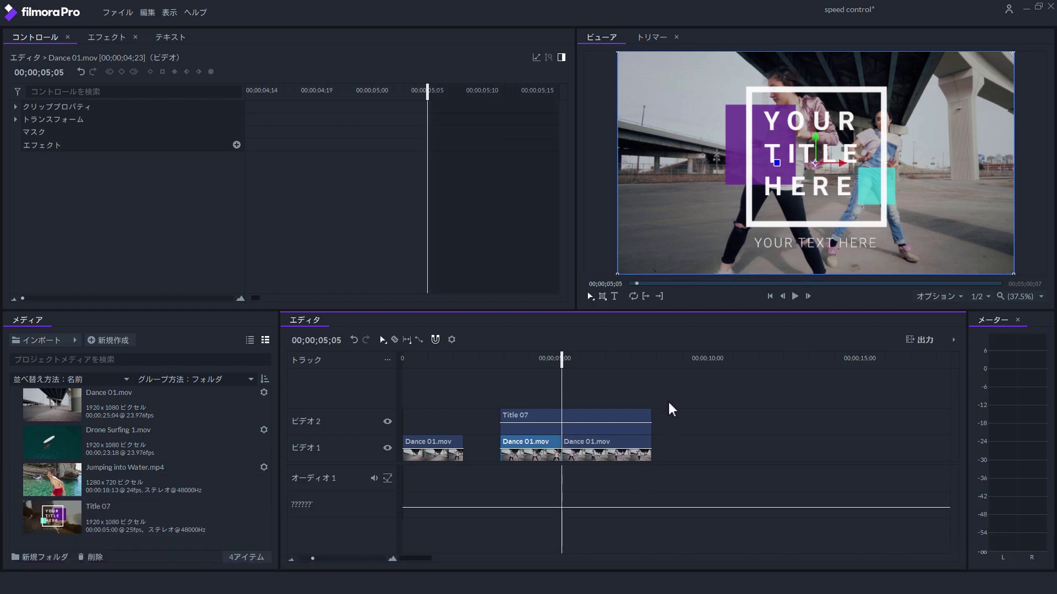
# Select Title 07 with the piece after the cut, and export the 00;00;05;05 frame to the desktop as a PNG named 1
pyautogui.click(644, 423)
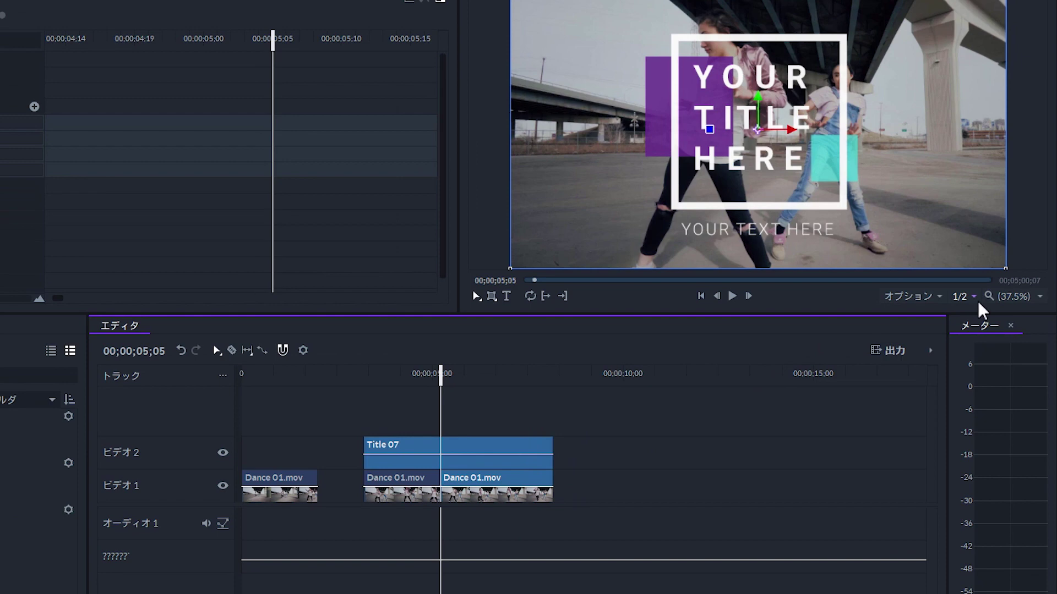
pyautogui.click(960, 299)
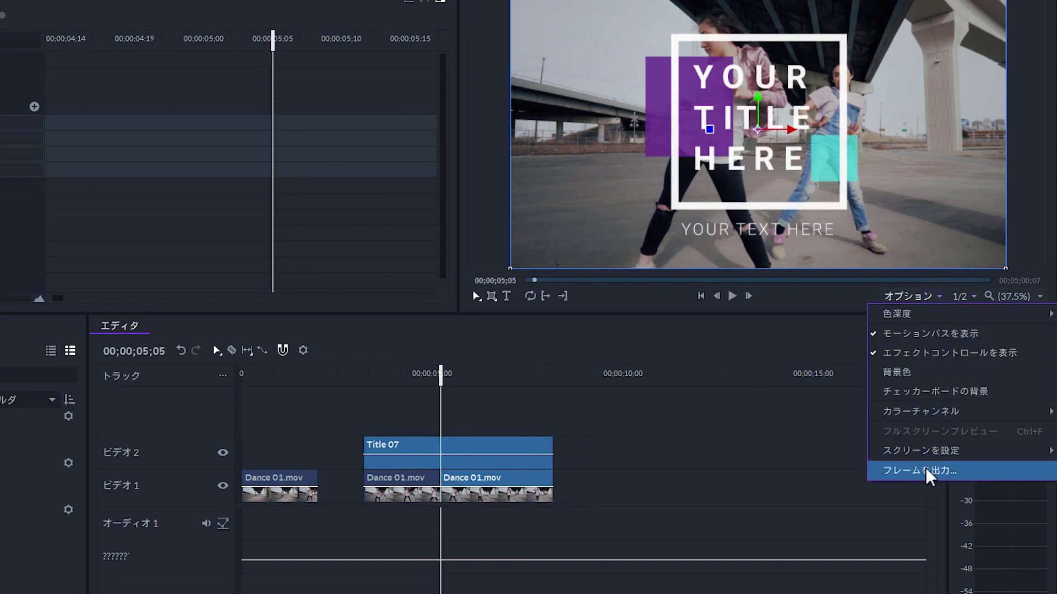
pyautogui.click(928, 471)
pyautogui.write('1')
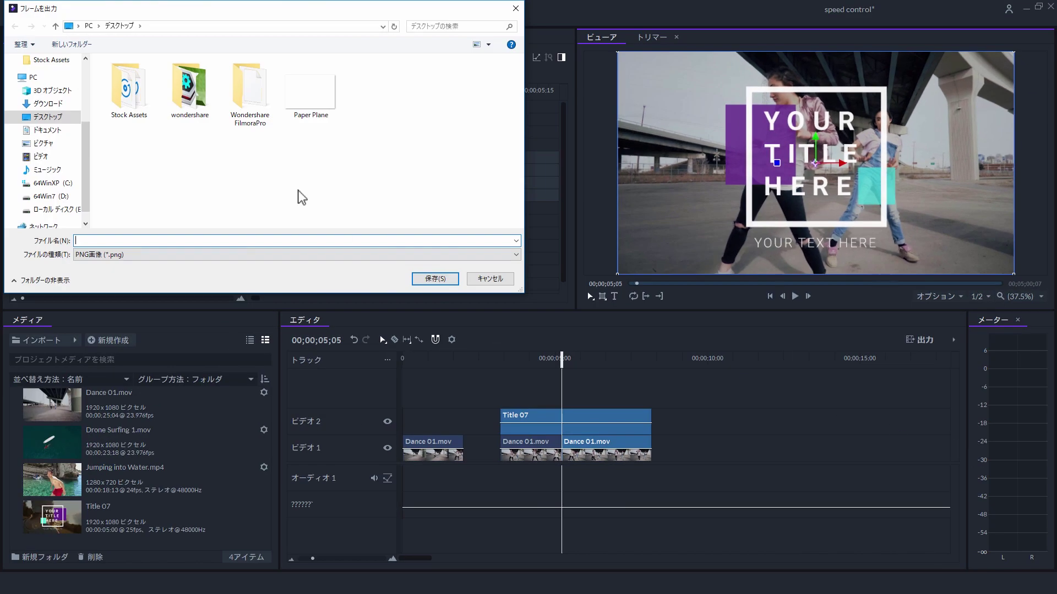
pyautogui.click(426, 280)
# Import 1.png into the project media and insert it on ビデオ1 at 00;00;05;05, directly after the first sliced Dance 01.mov piece
pyautogui.click(24, 342)
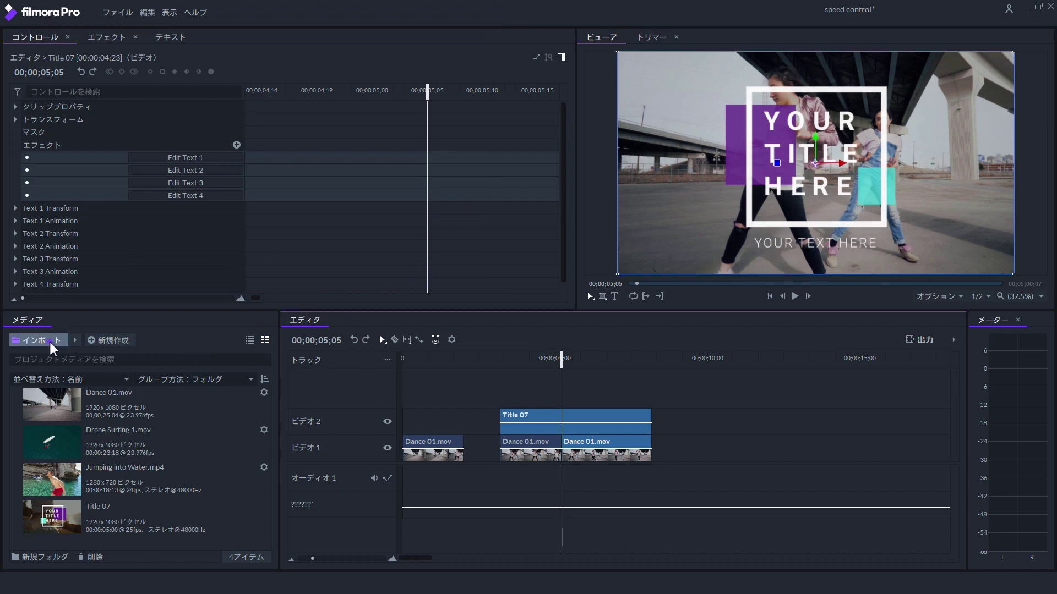
pyautogui.click(310, 93)
pyautogui.click(435, 279)
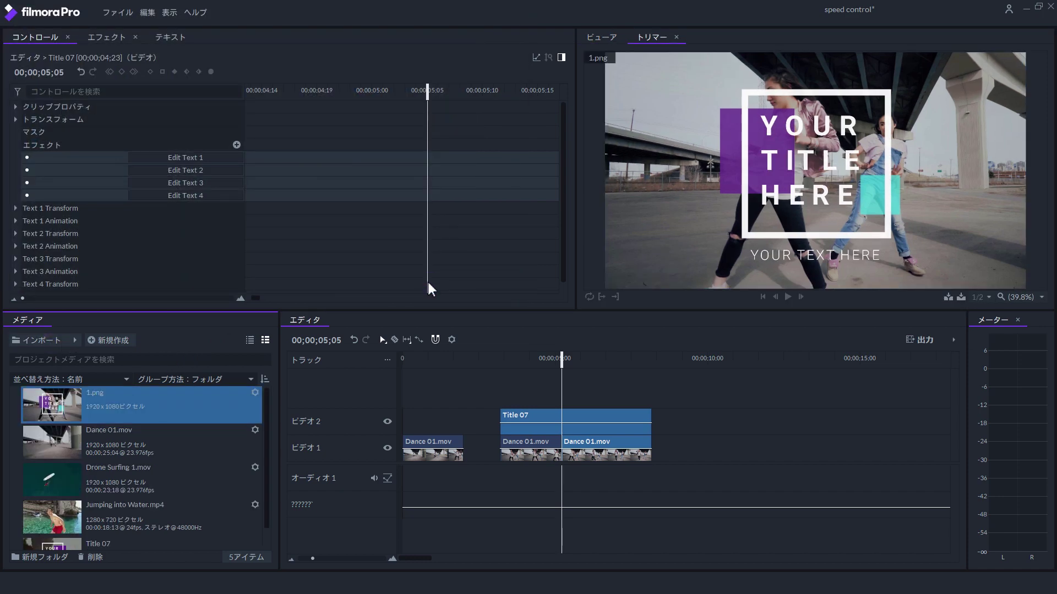
pyautogui.moveTo(55, 407); pyautogui.dragTo(562, 429)
# Play the sequence from shortly after the start of Title 07 through the inserted 1.png still
pyautogui.click(516, 365)
pyautogui.press('space')
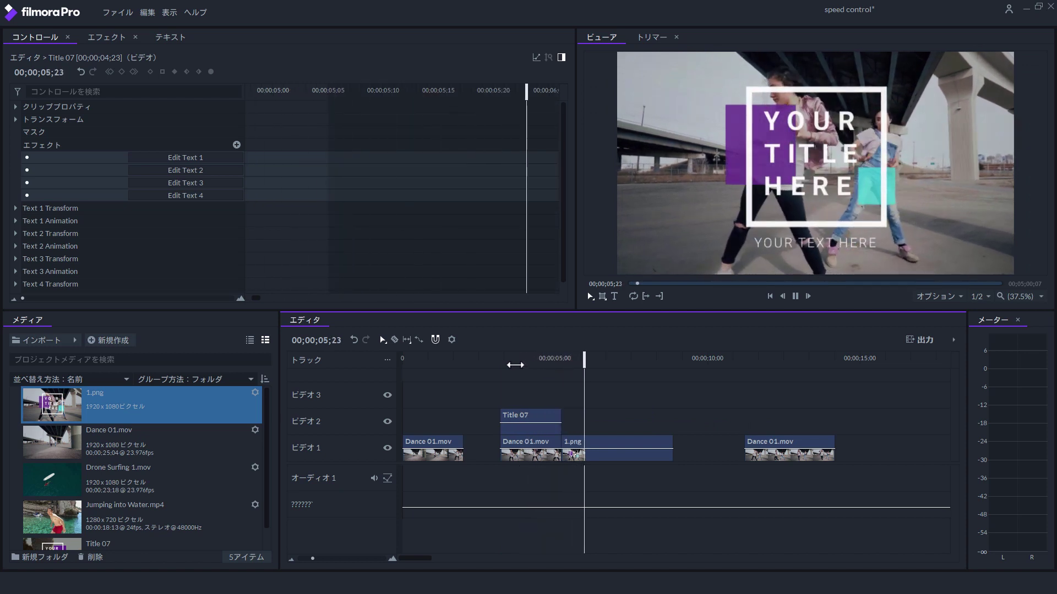
pyautogui.press('space')
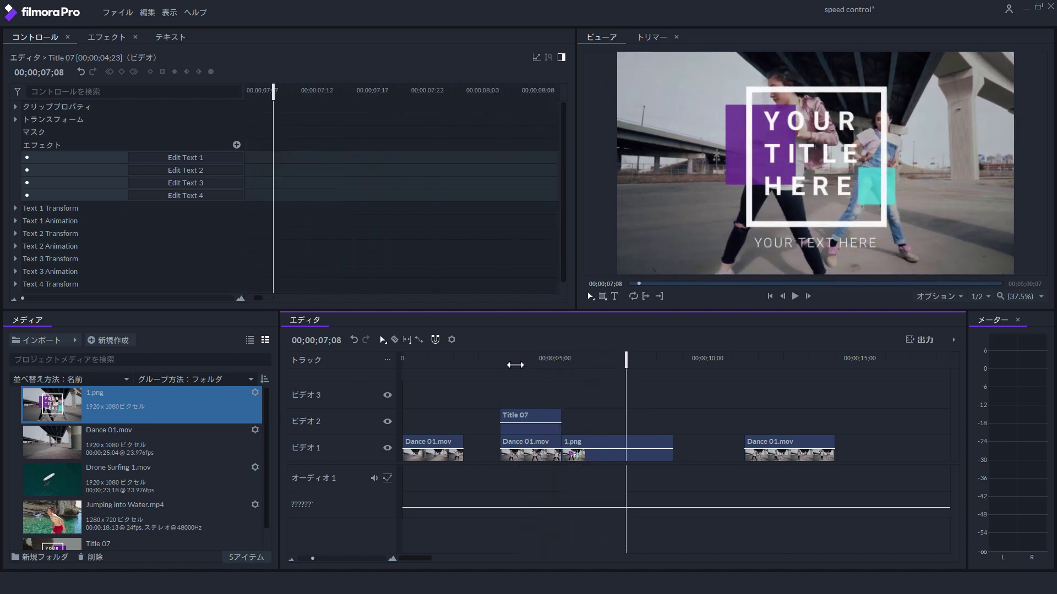